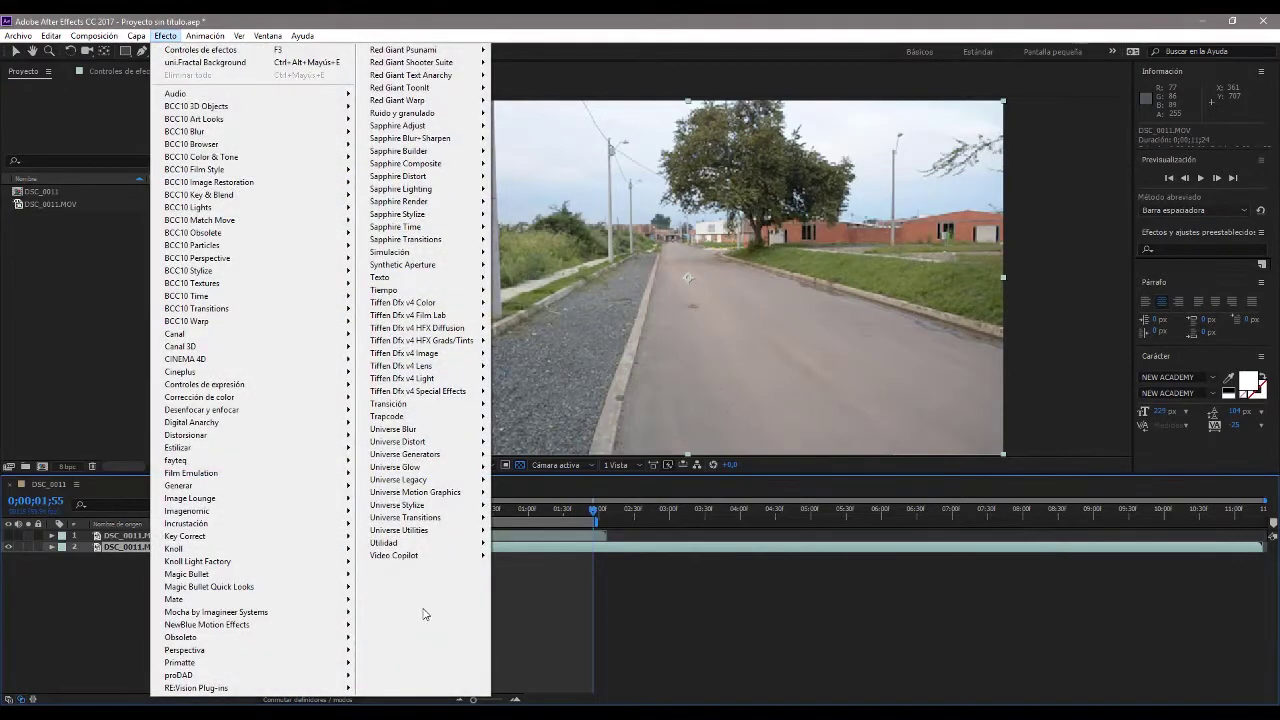
Apply the Universe effect uni.Knoll Light Transition to layer 2 and set Transition B to 1. DSC_0011.MOV
mouse_move(422, 531)
mouse_move(470, 518)
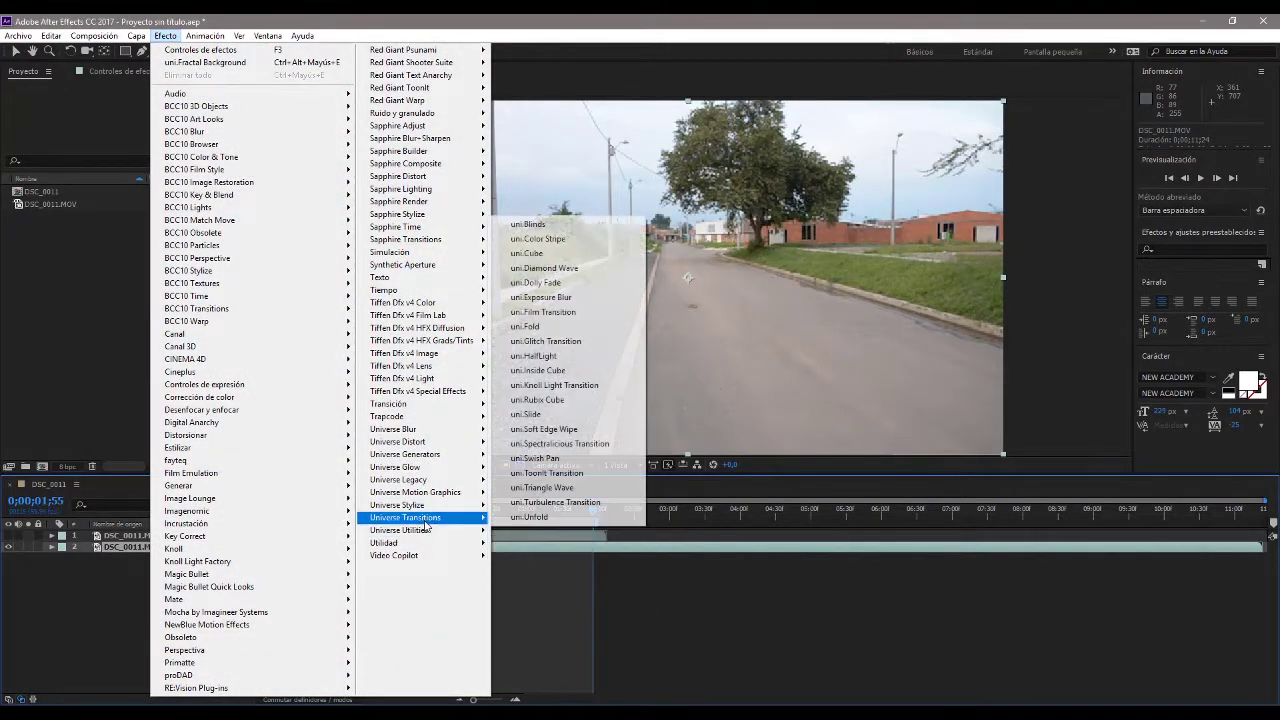
click(598, 389)
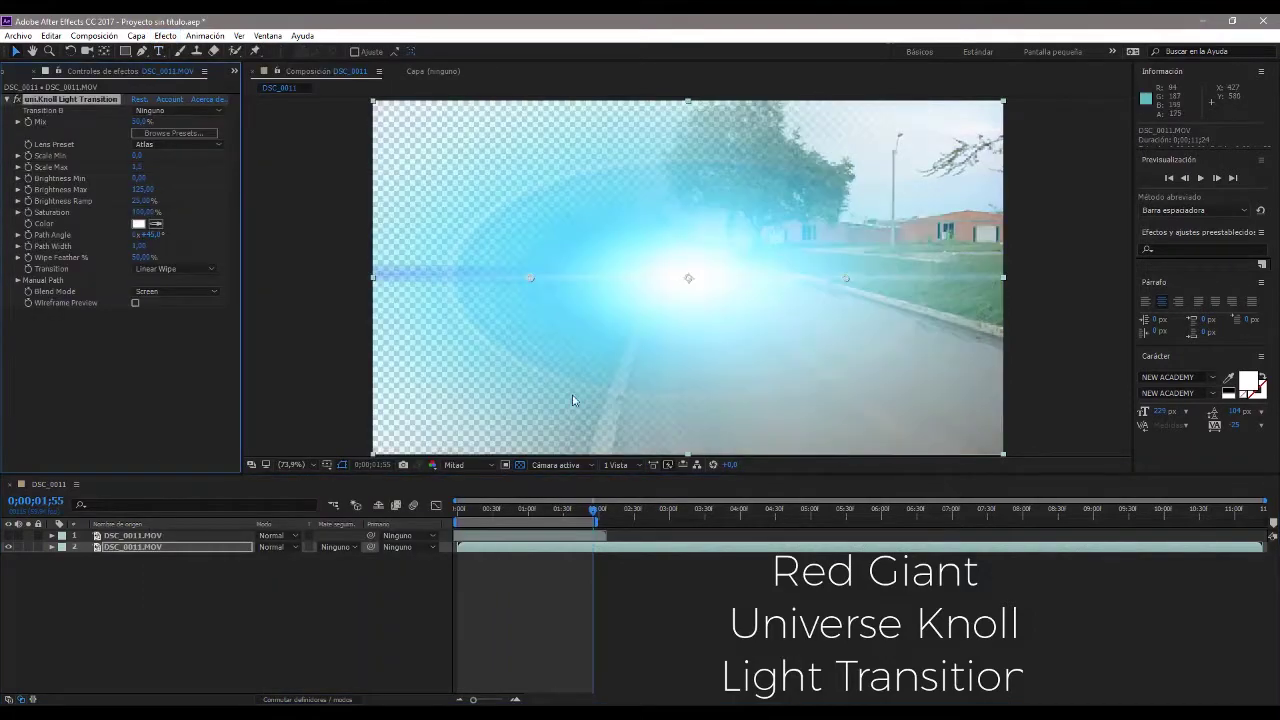
click(162, 110)
click(165, 143)
Add a Mix keyframe of 0% at the start of the composition
key(Home)
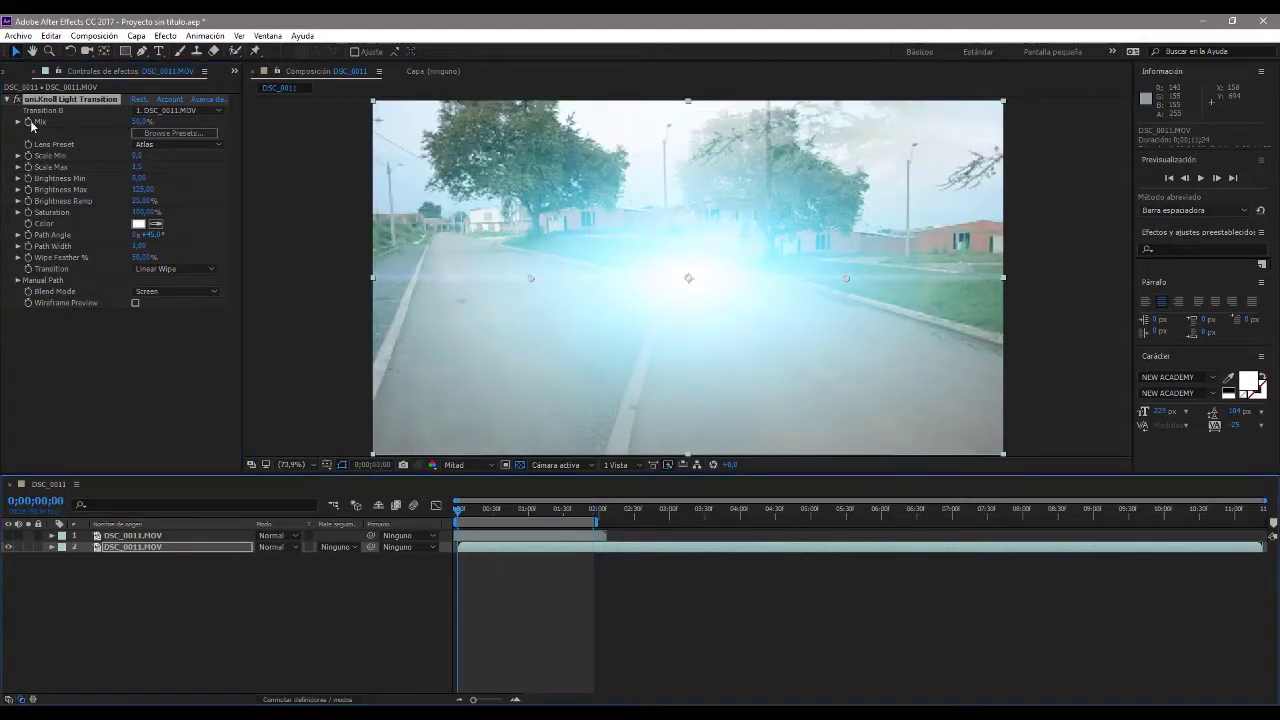
click(32, 122)
click(143, 122)
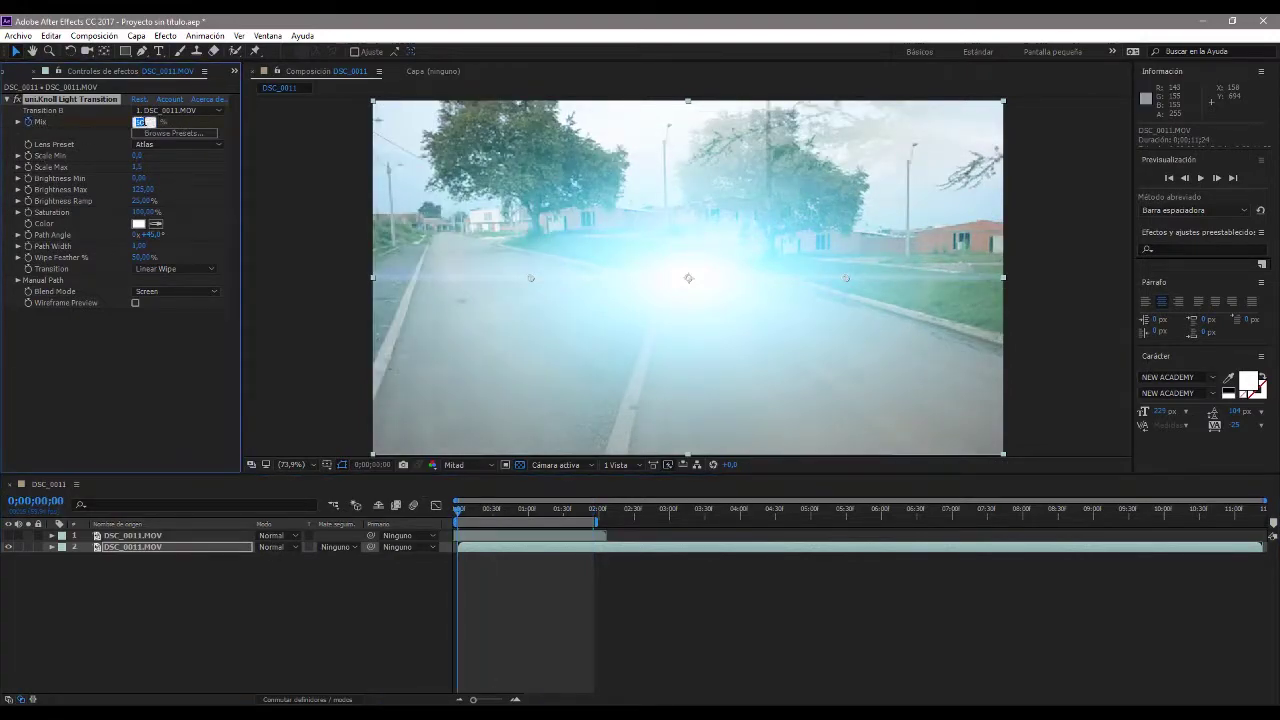
text(0)
key(Return)
Set Mix to 100% at 0;00;01;31 and preview the transition from the beginning
key(space)
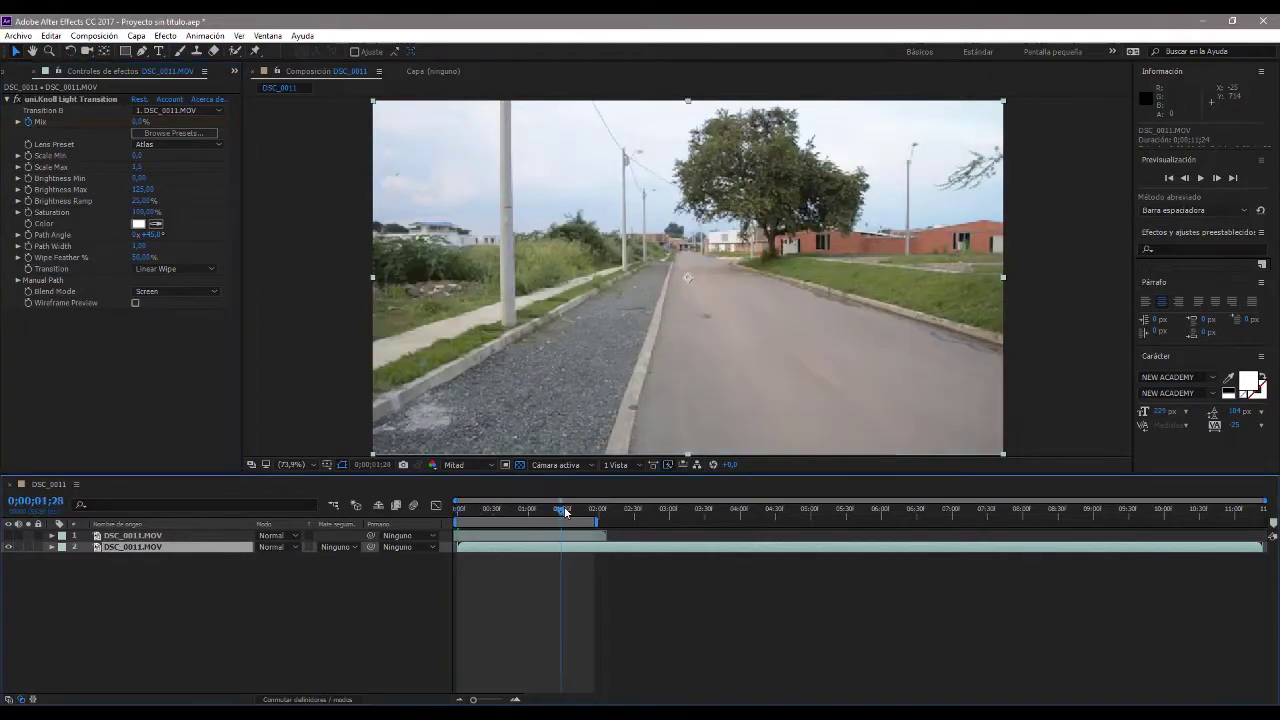
click(141, 122)
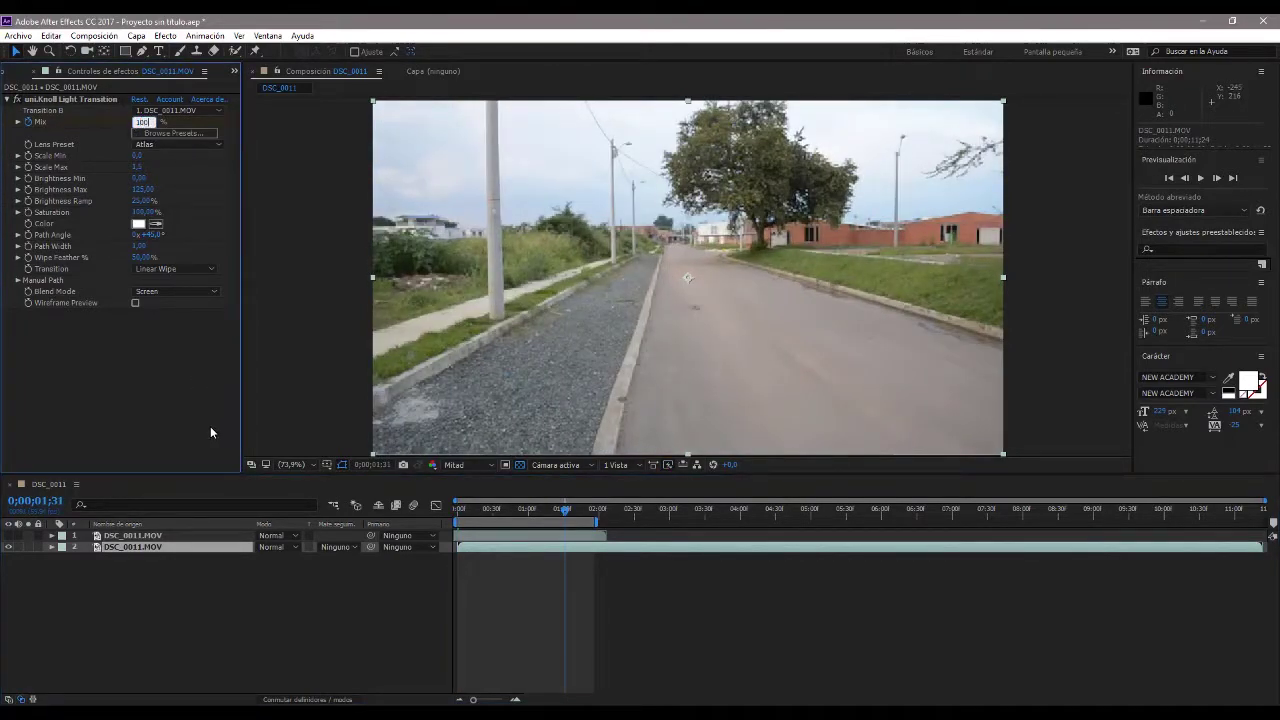
text(100)
key(Return)
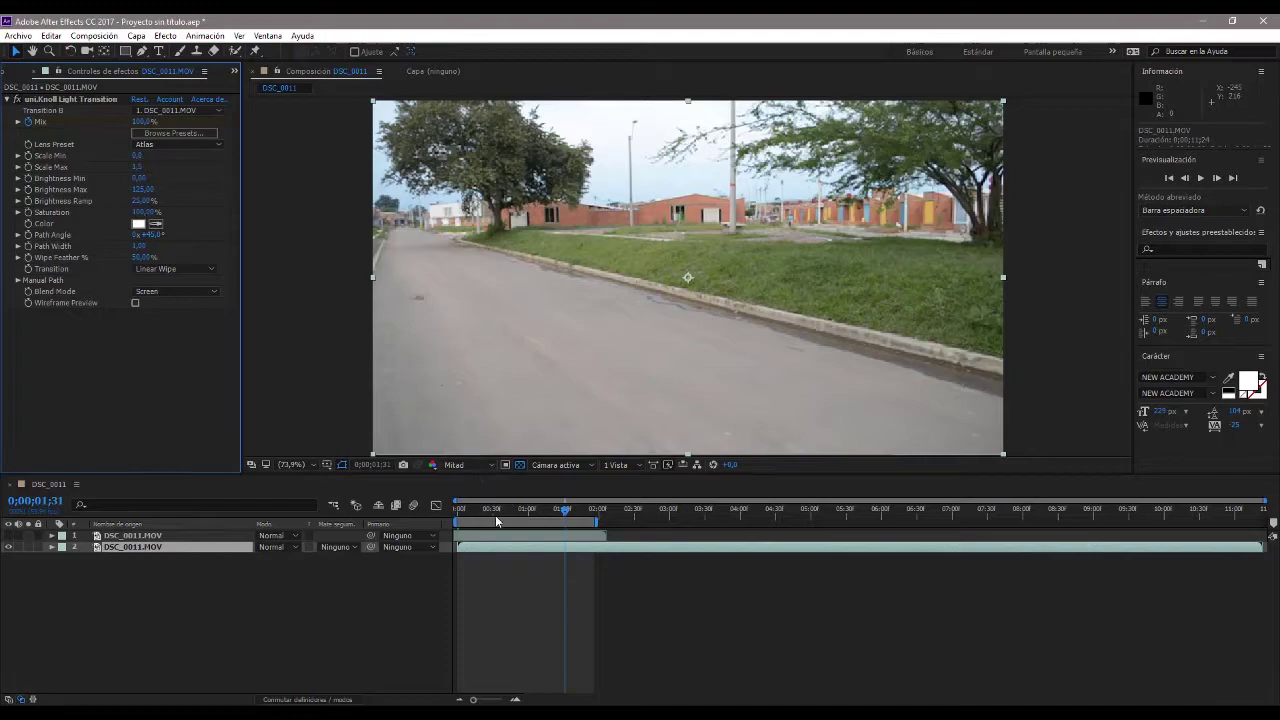
drag(478, 509, 436, 509)
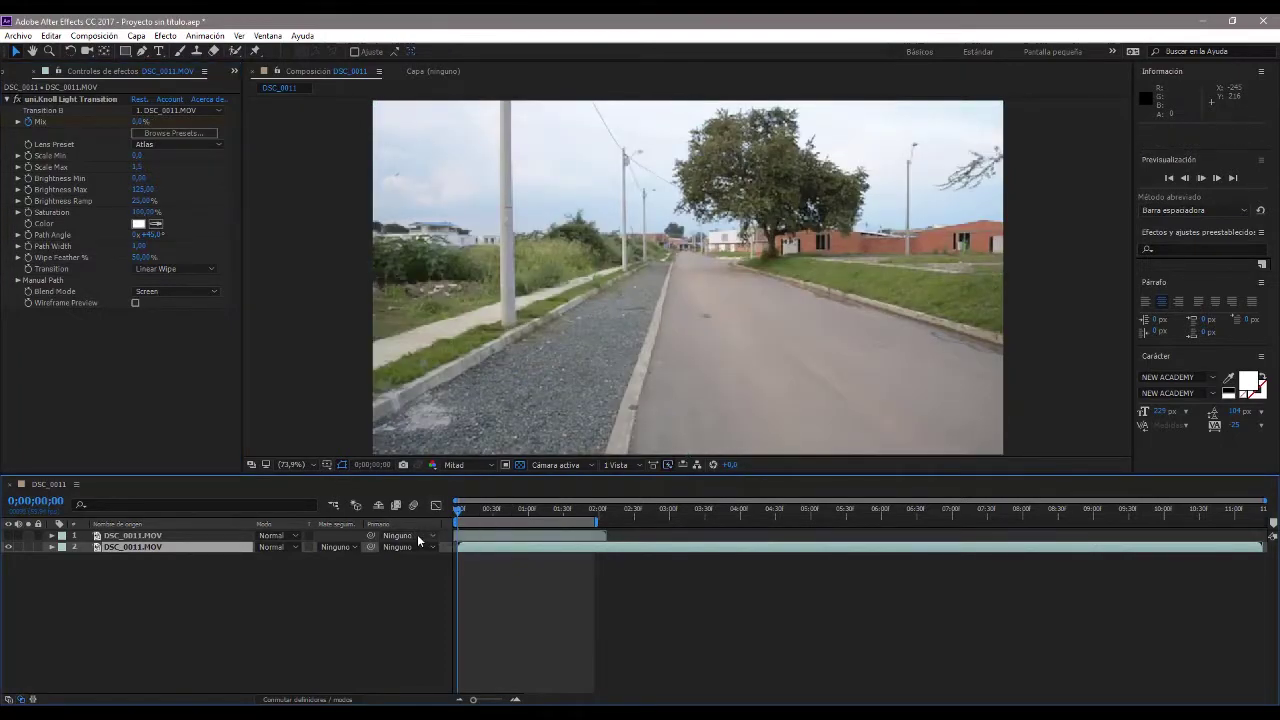
key(space)
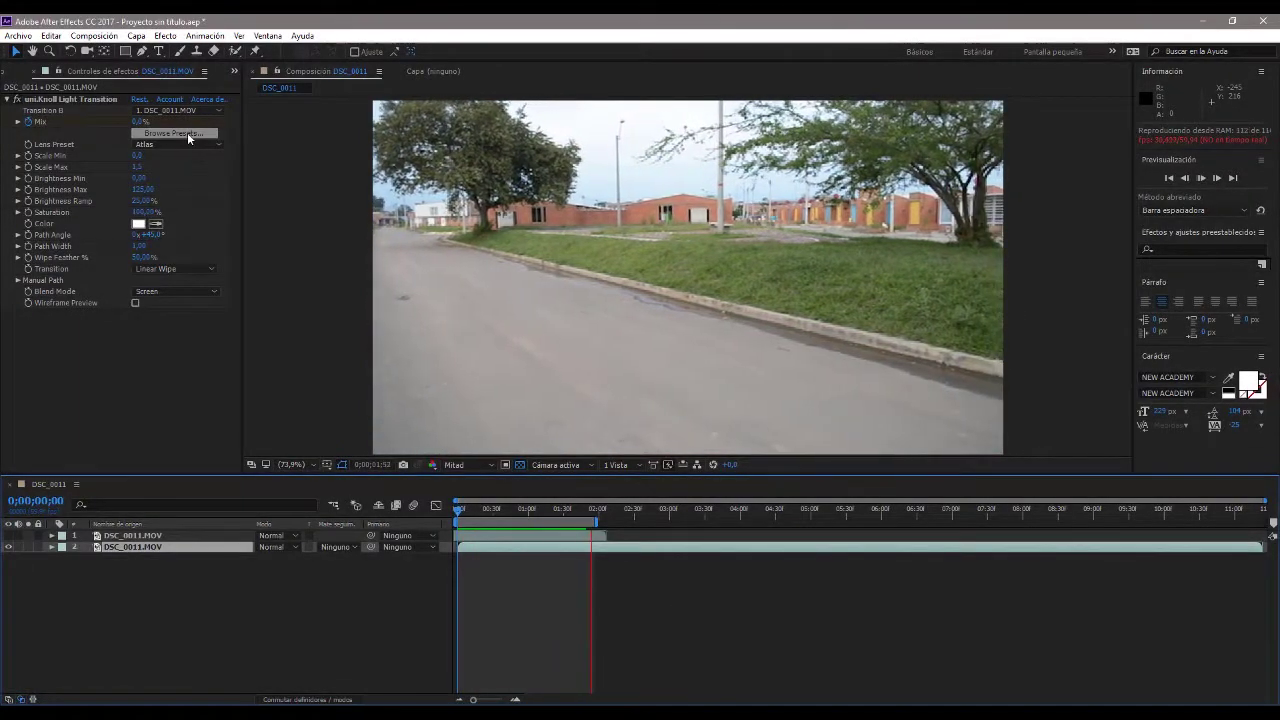
Apply the Blimp Flare lens preset from the effect's preset browser and preview the transition
click(187, 133)
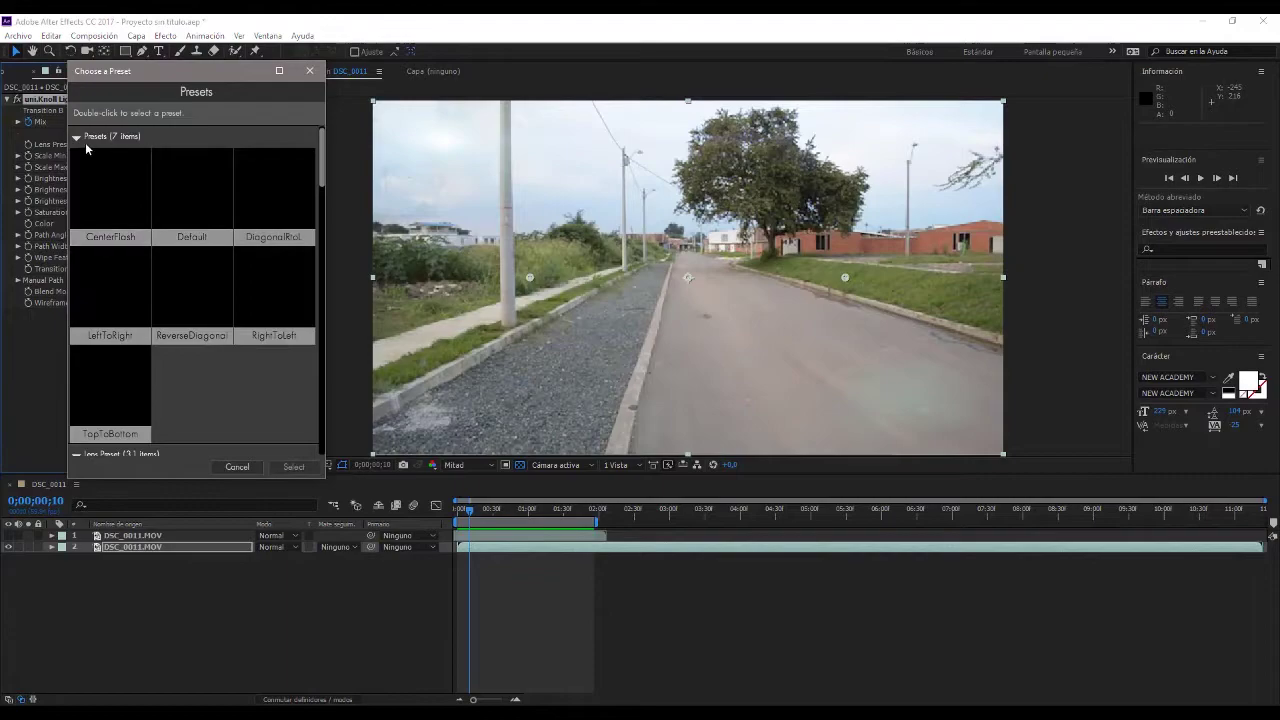
click(78, 137)
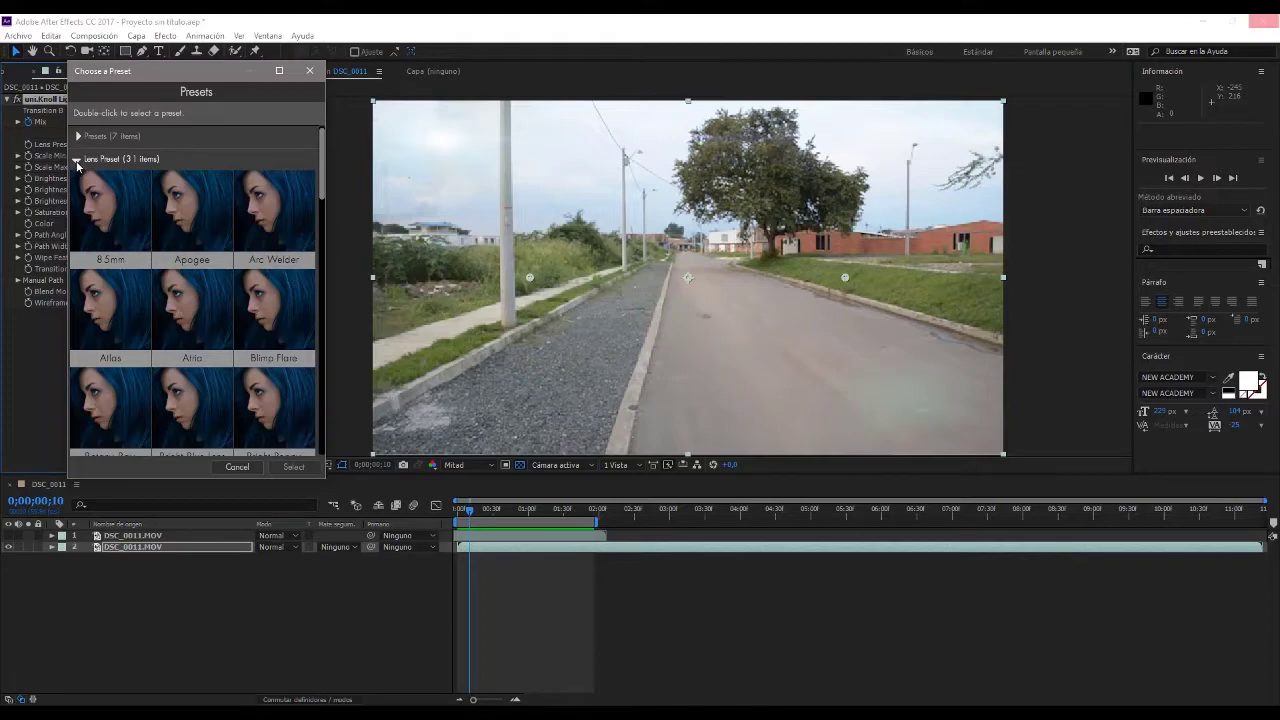
click(77, 161)
click(77, 182)
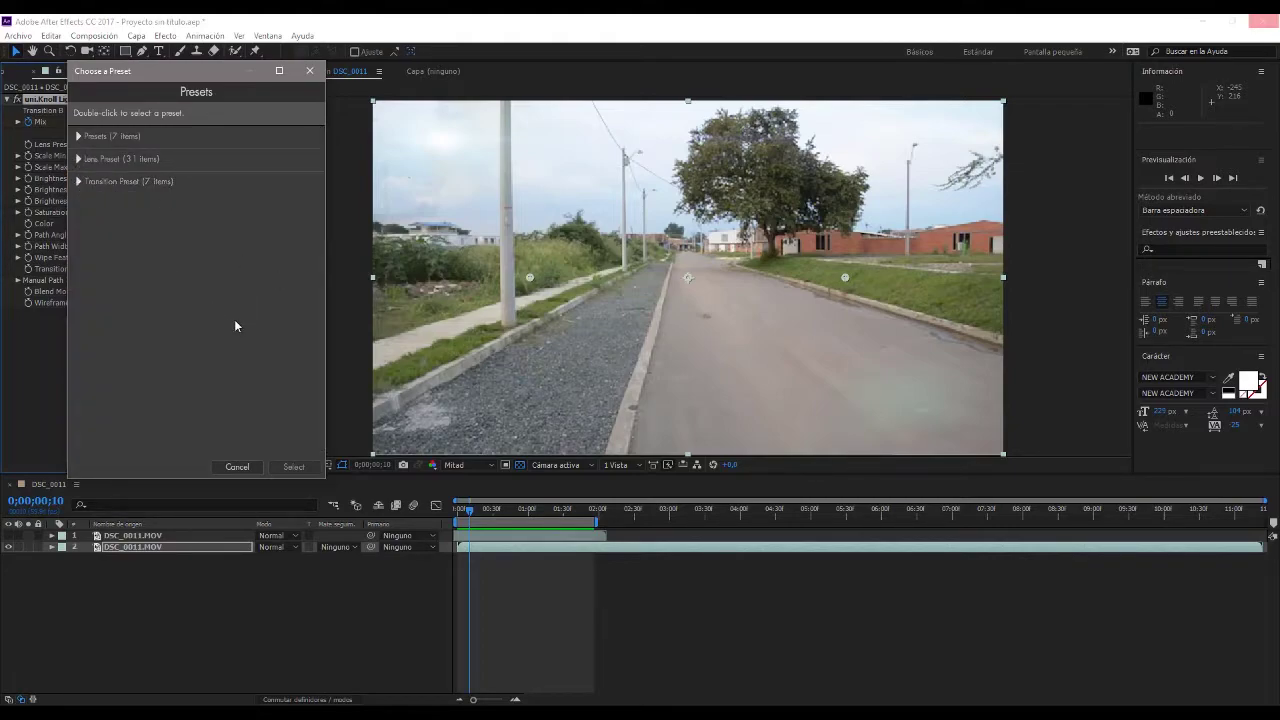
click(78, 160)
click(299, 309)
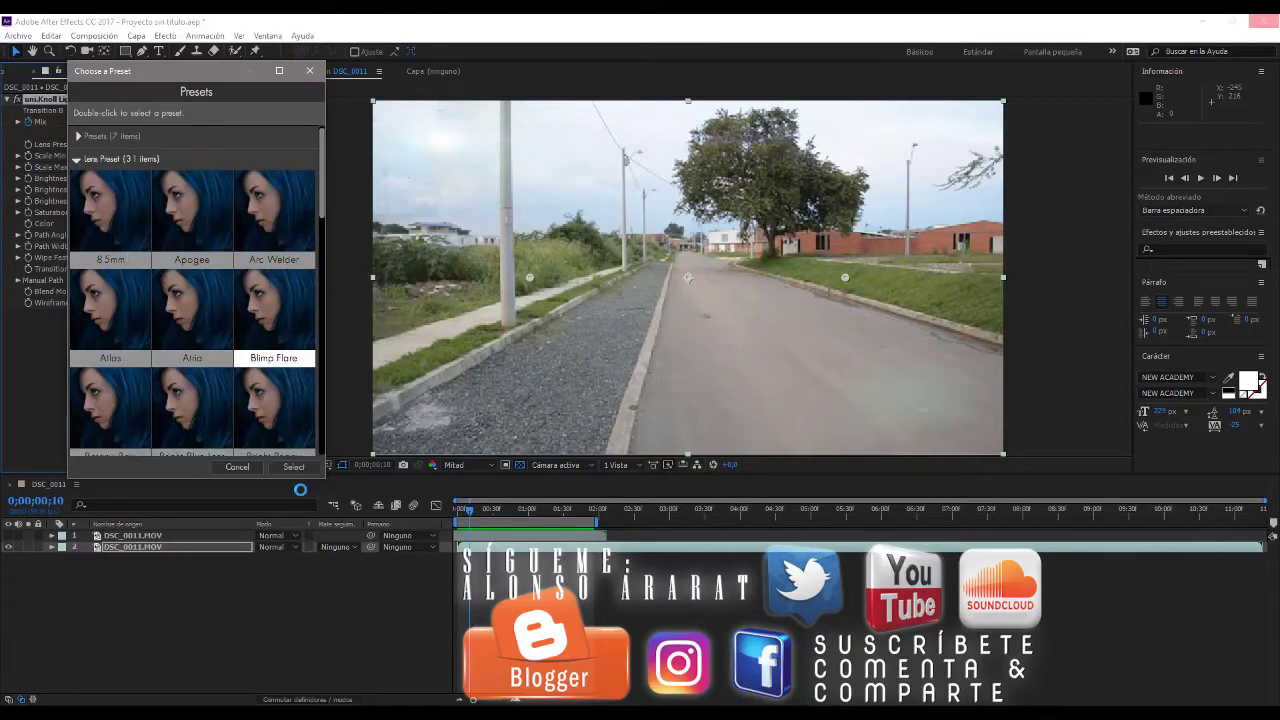
click(294, 468)
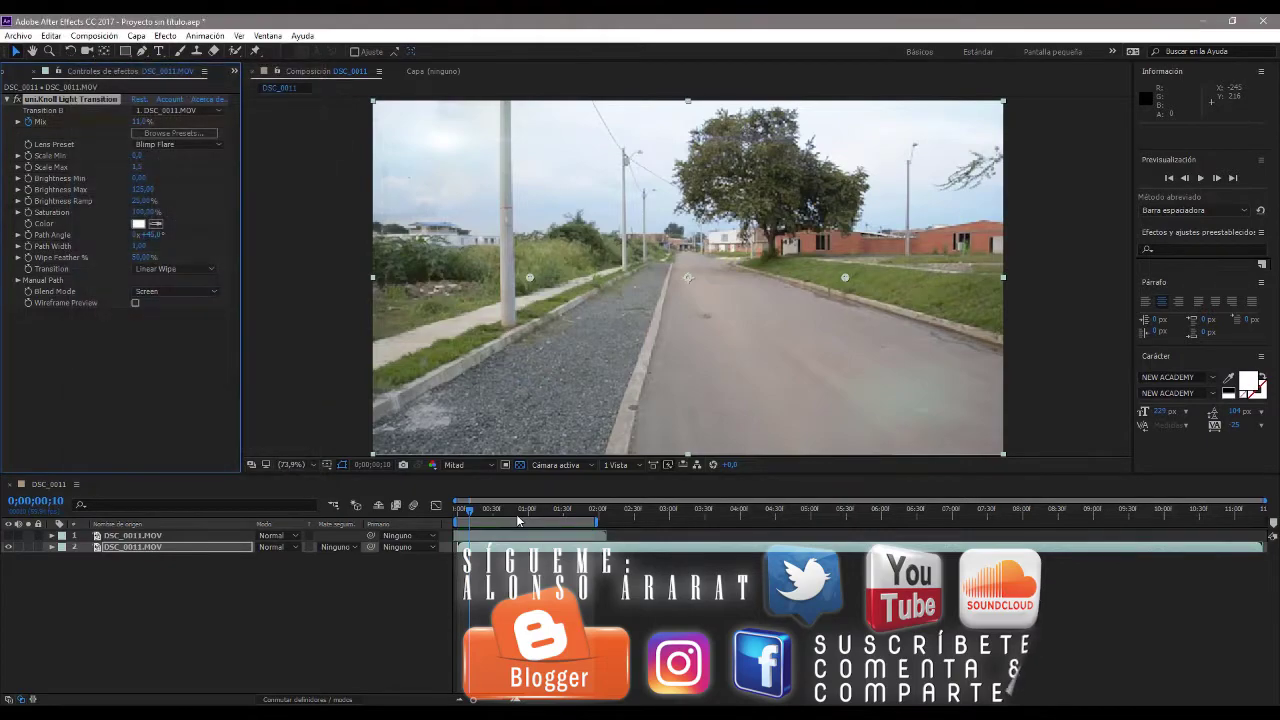
key(space)
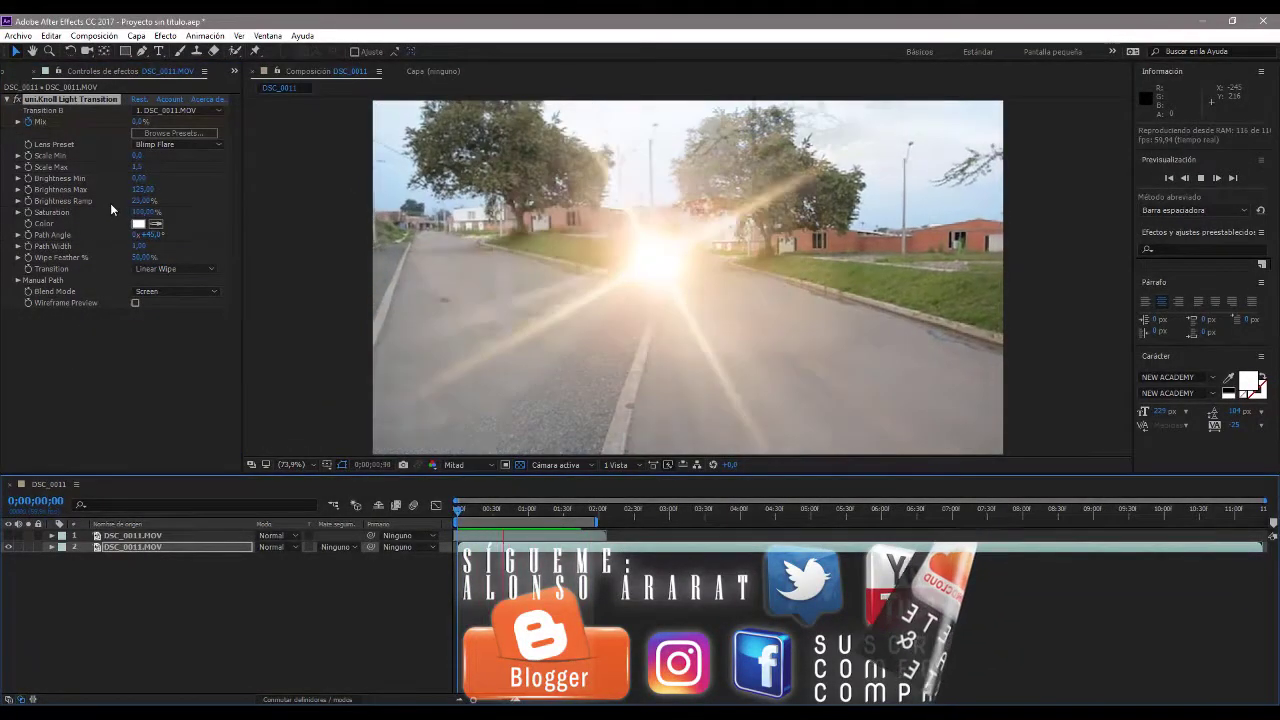
Try the Digicam Sun lens preset and look through the other lens and transition presets without applying one
click(163, 143)
click(176, 539)
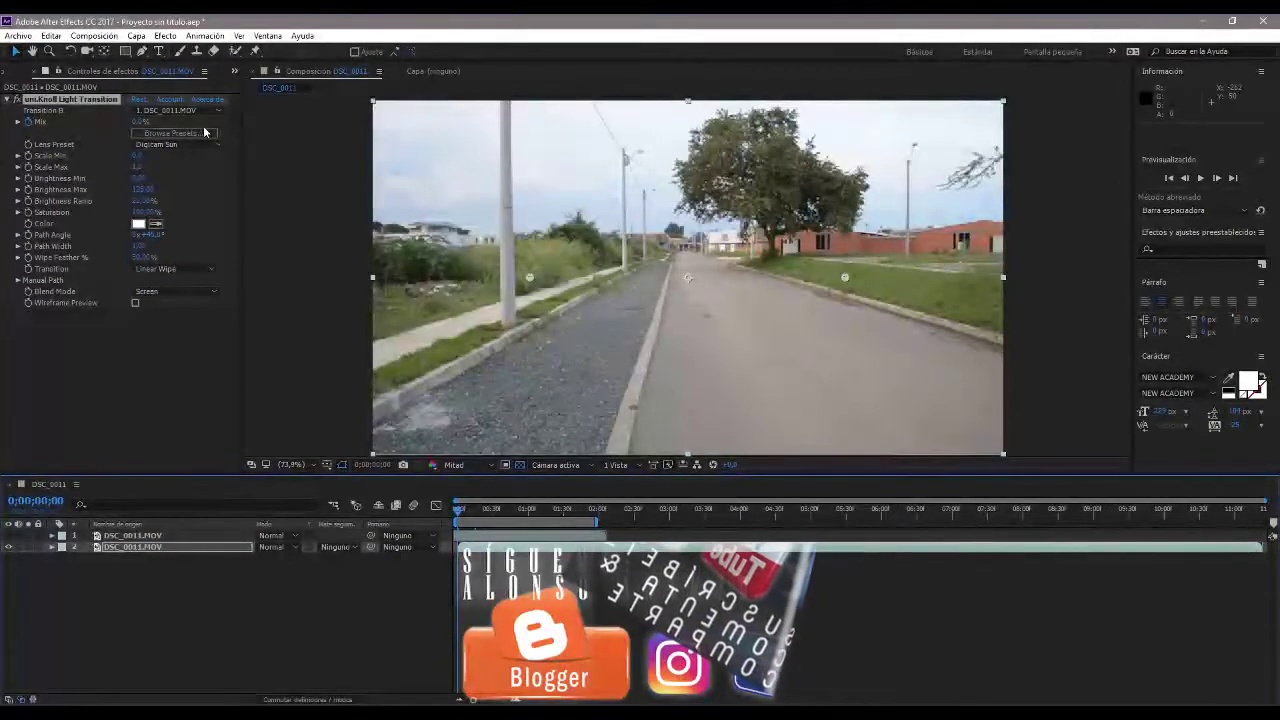
click(210, 145)
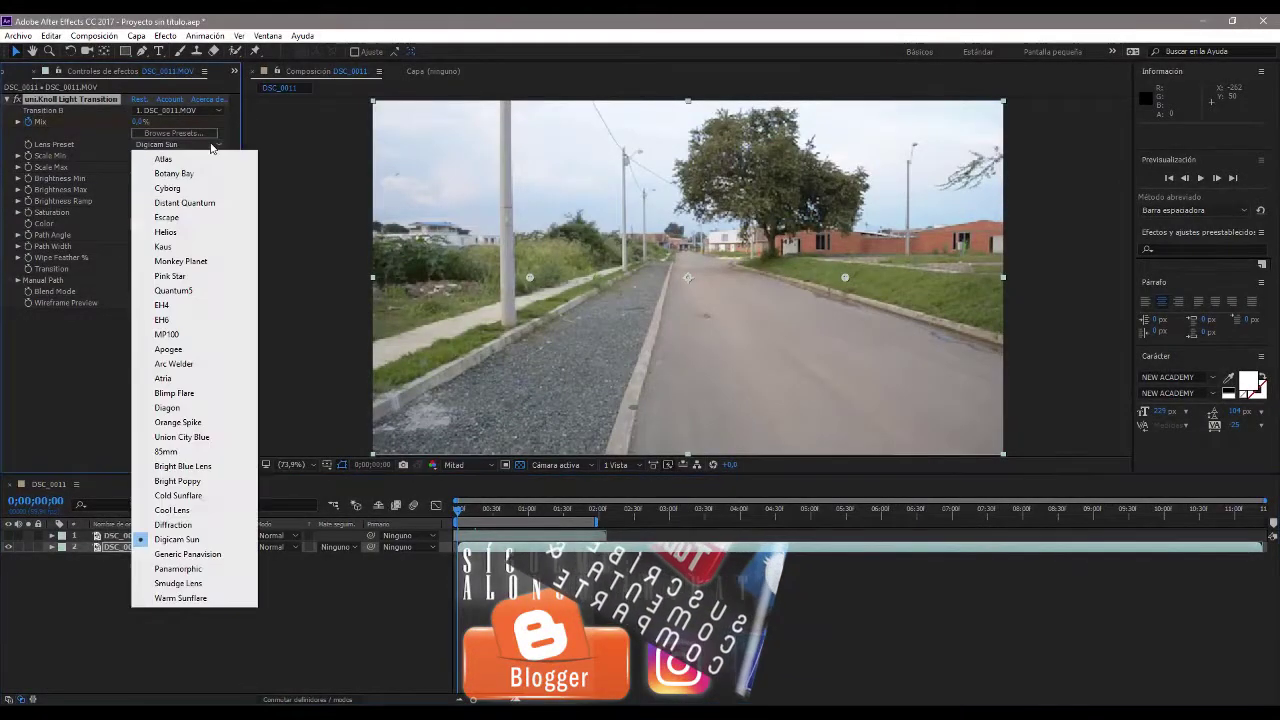
click(256, 647)
click(179, 130)
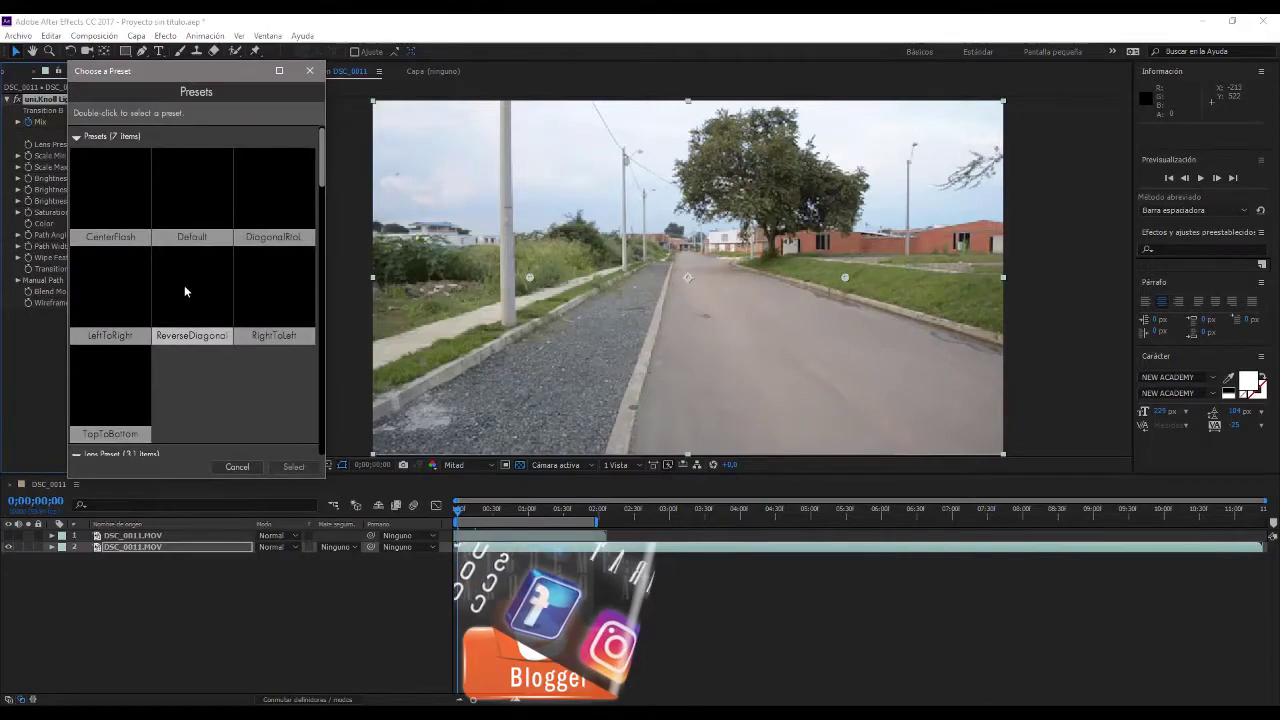
click(237, 467)
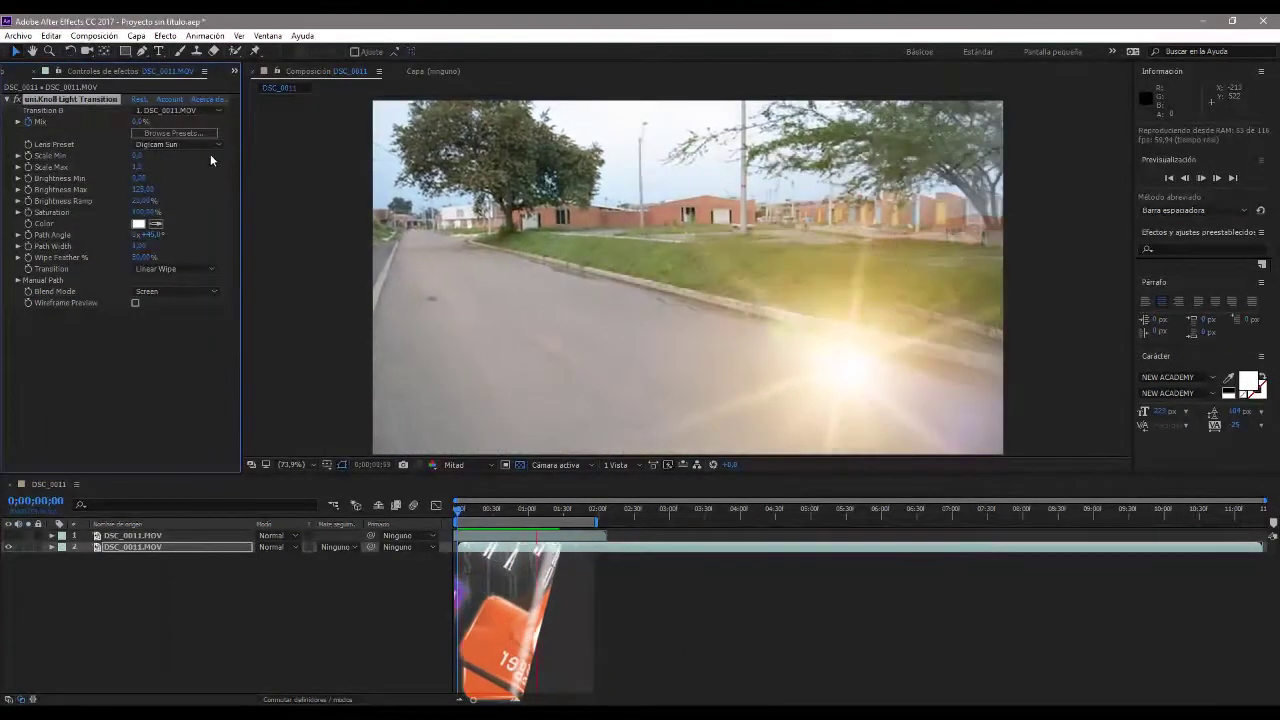
Set the Lens Preset to Helios and stop the preview
click(206, 146)
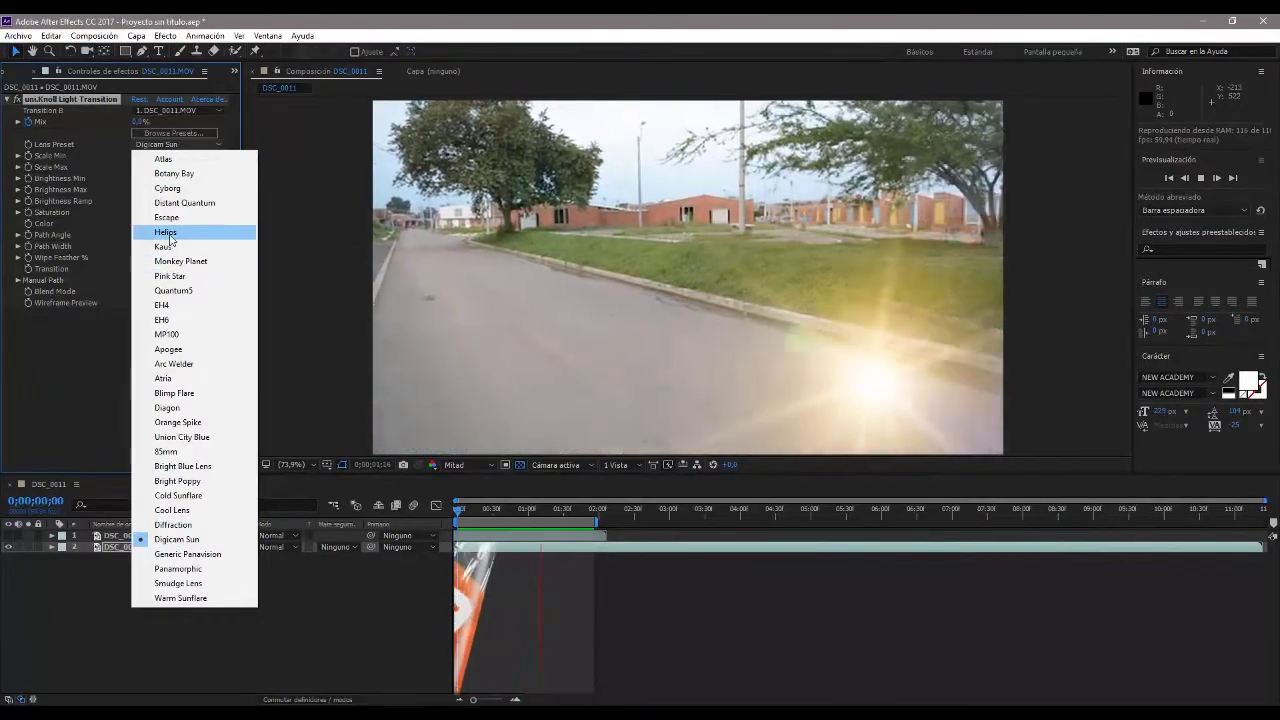
click(168, 231)
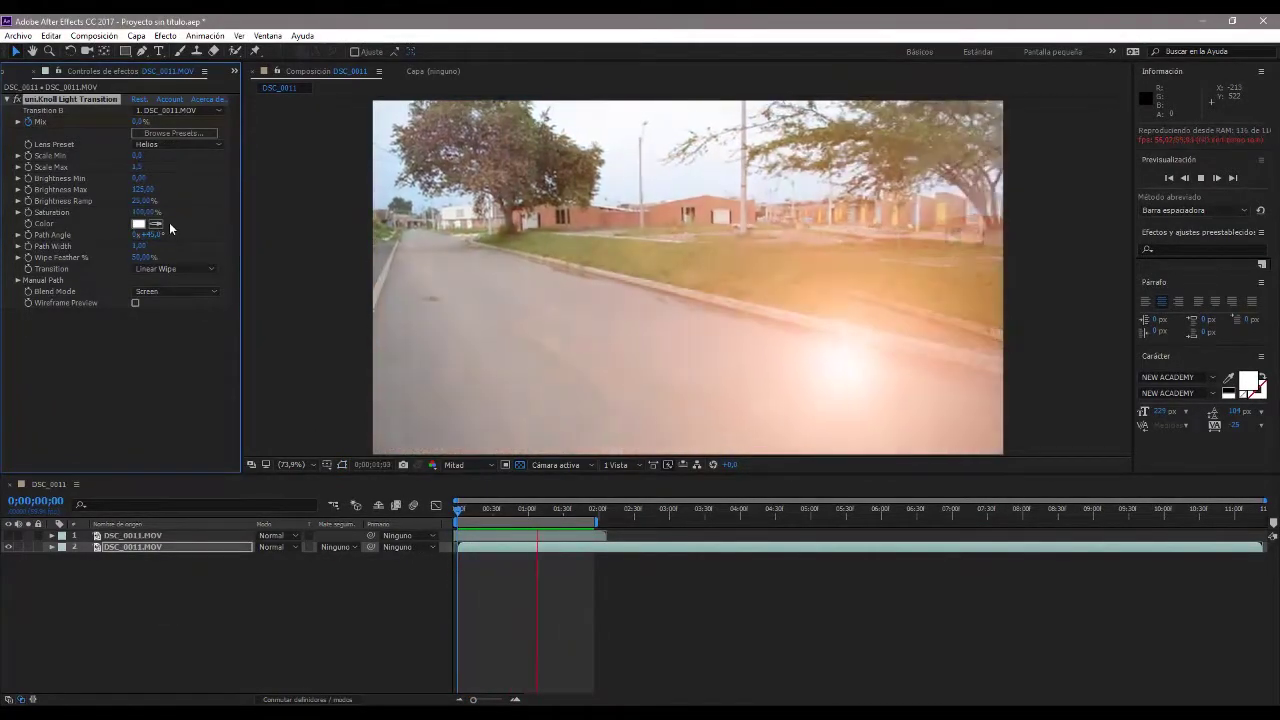
key(space)
At 0;00;00;44, set Scale Max to 1.7, Brightness Ramp to 9% and Wipe Feather to 57%, and adjust the brightness, saturation and path values
drag(539, 515, 509, 512)
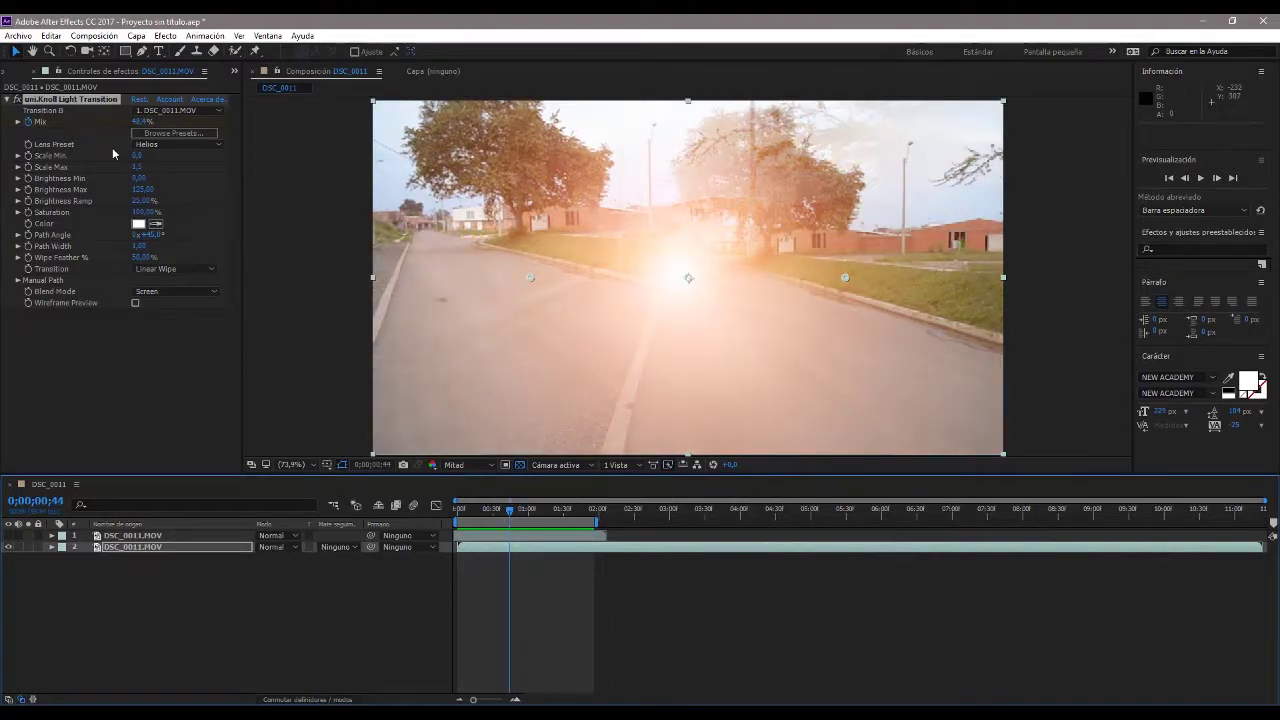
drag(138, 160, 152, 258)
click(149, 207)
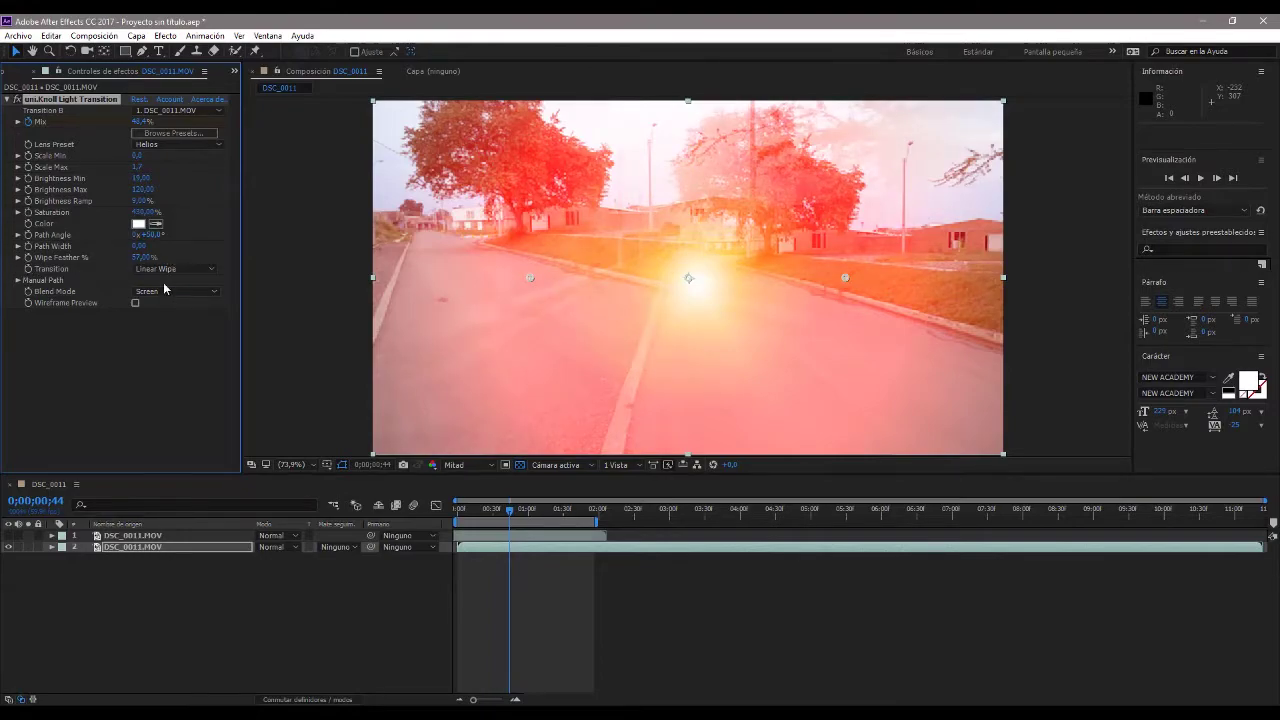
Try the Dissolve transition type and return the setting to Linear Wipe
click(158, 270)
click(177, 297)
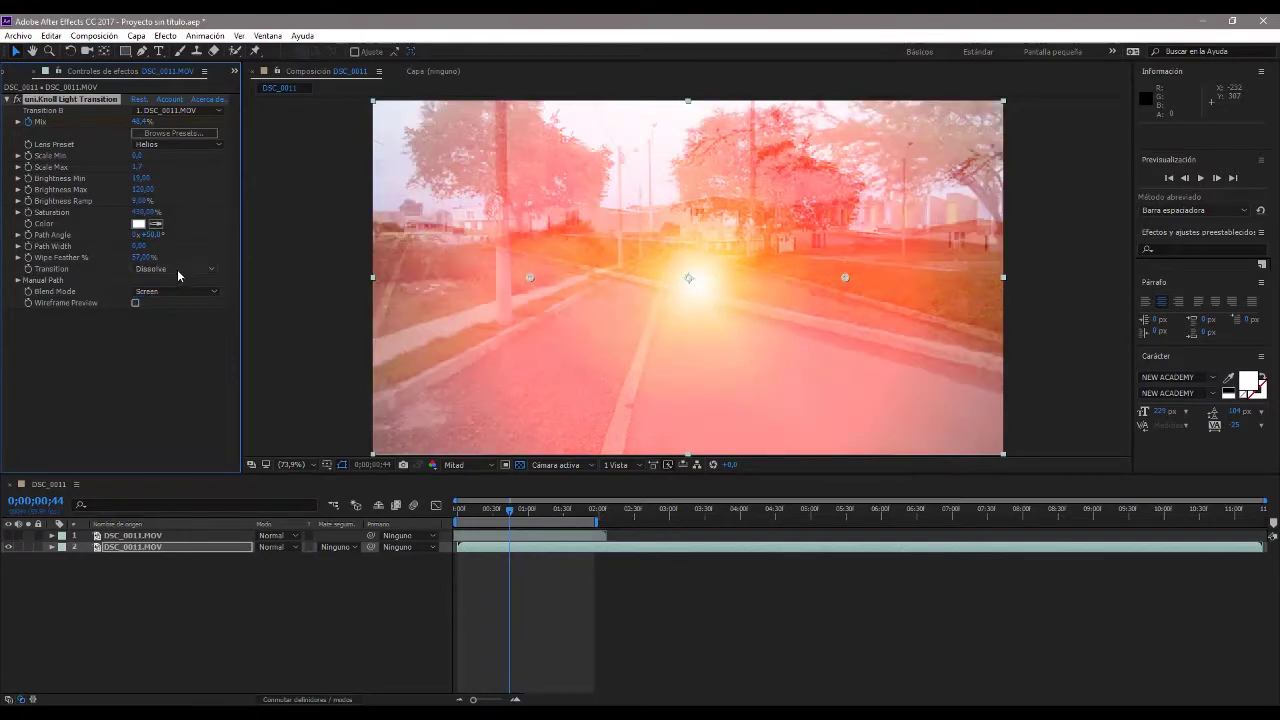
click(177, 269)
click(160, 281)
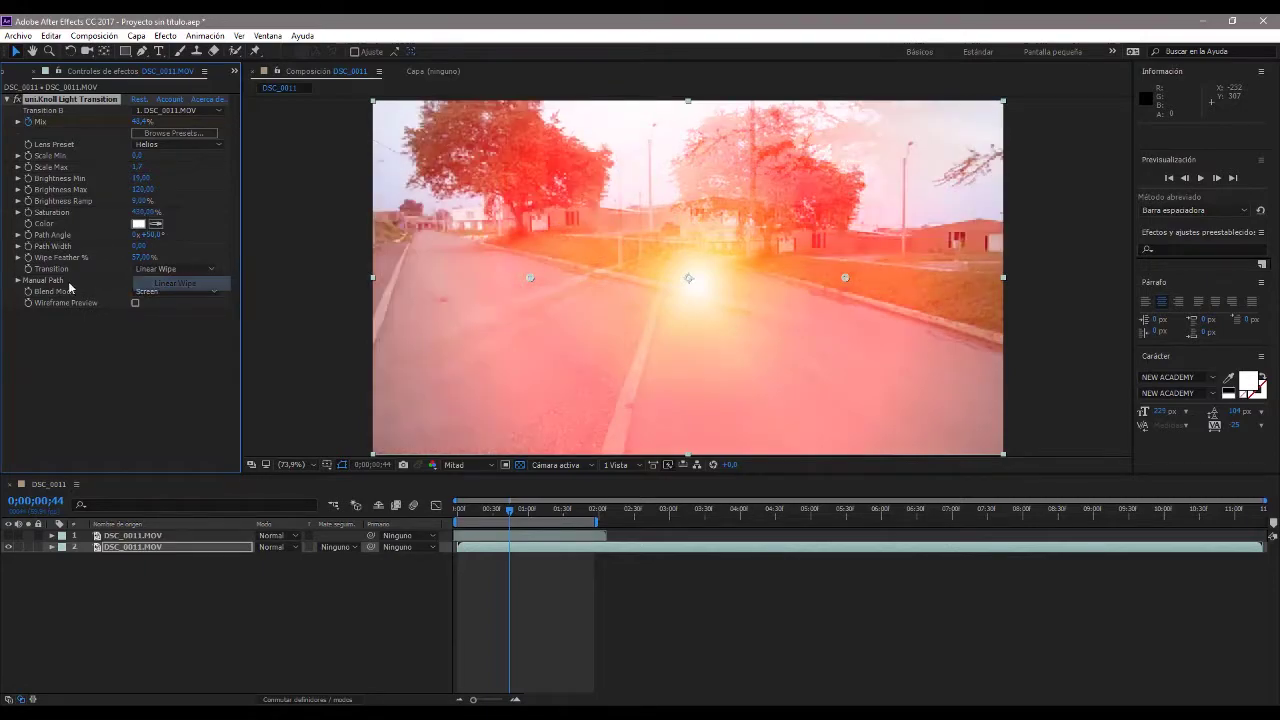
Examine the light's path with Wireframe Preview, and play the transition with the wireframe turned off
click(135, 303)
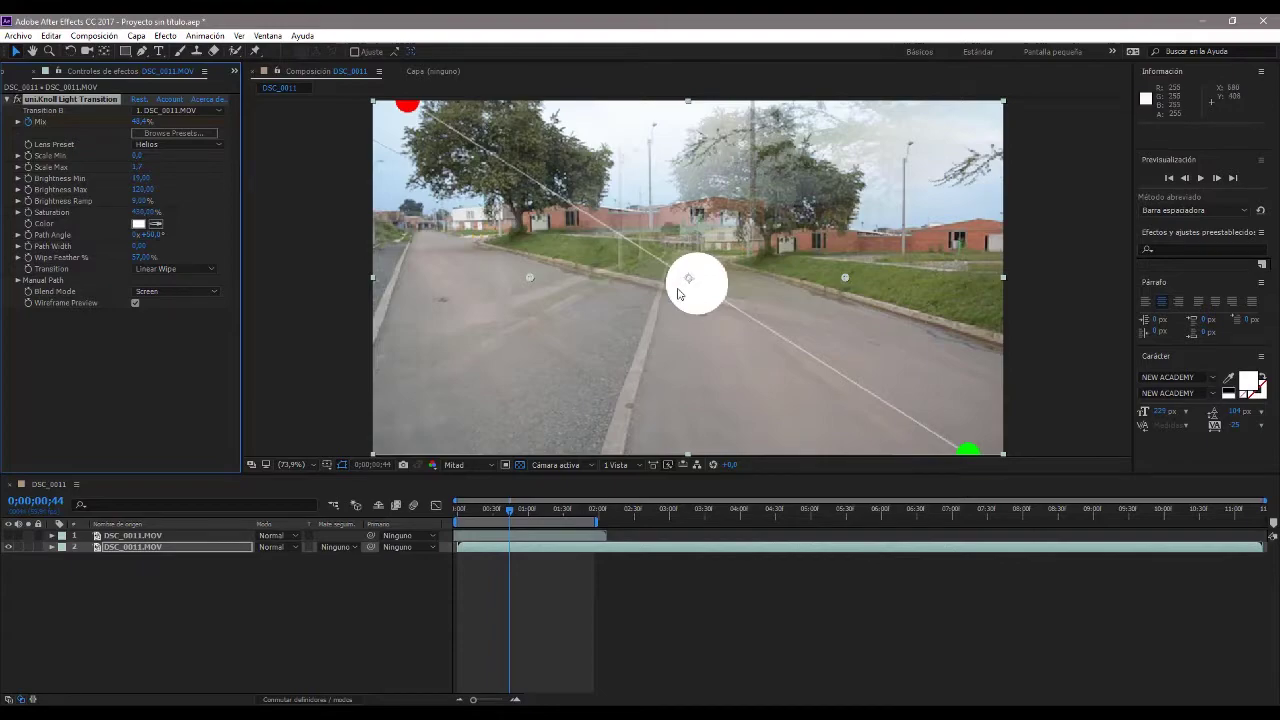
drag(687, 286, 702, 255)
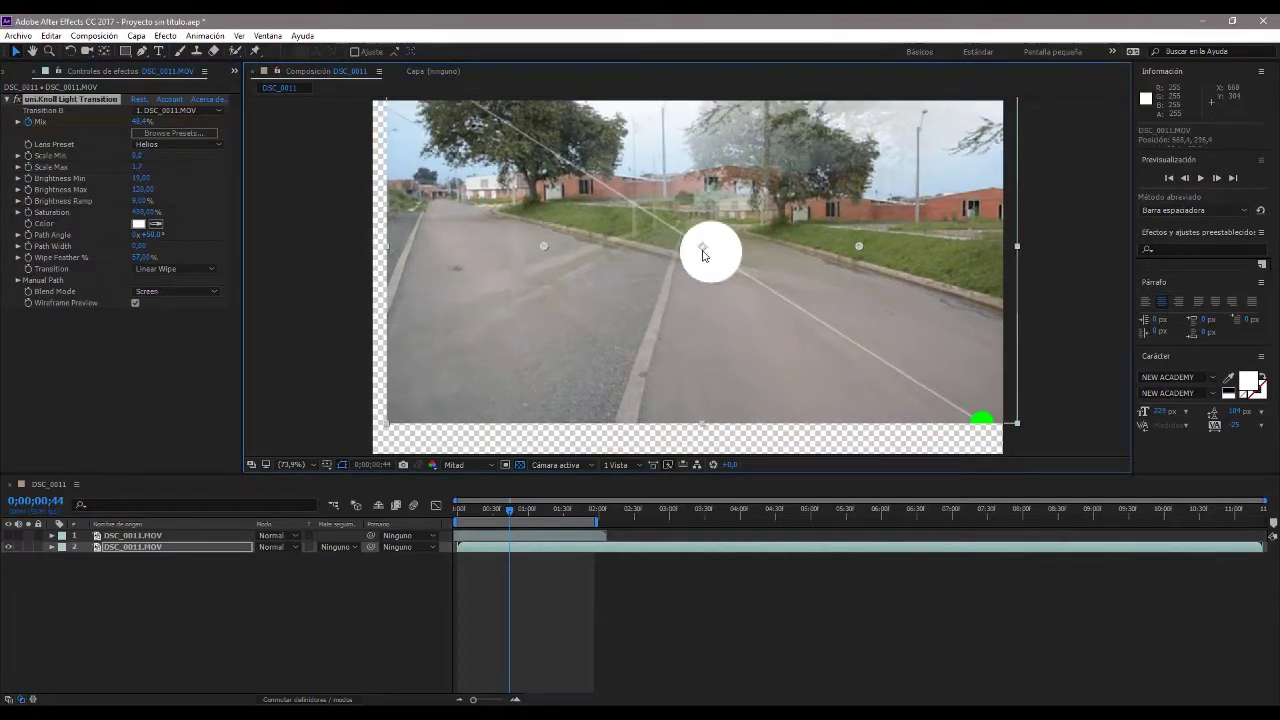
key(ctrl+z)
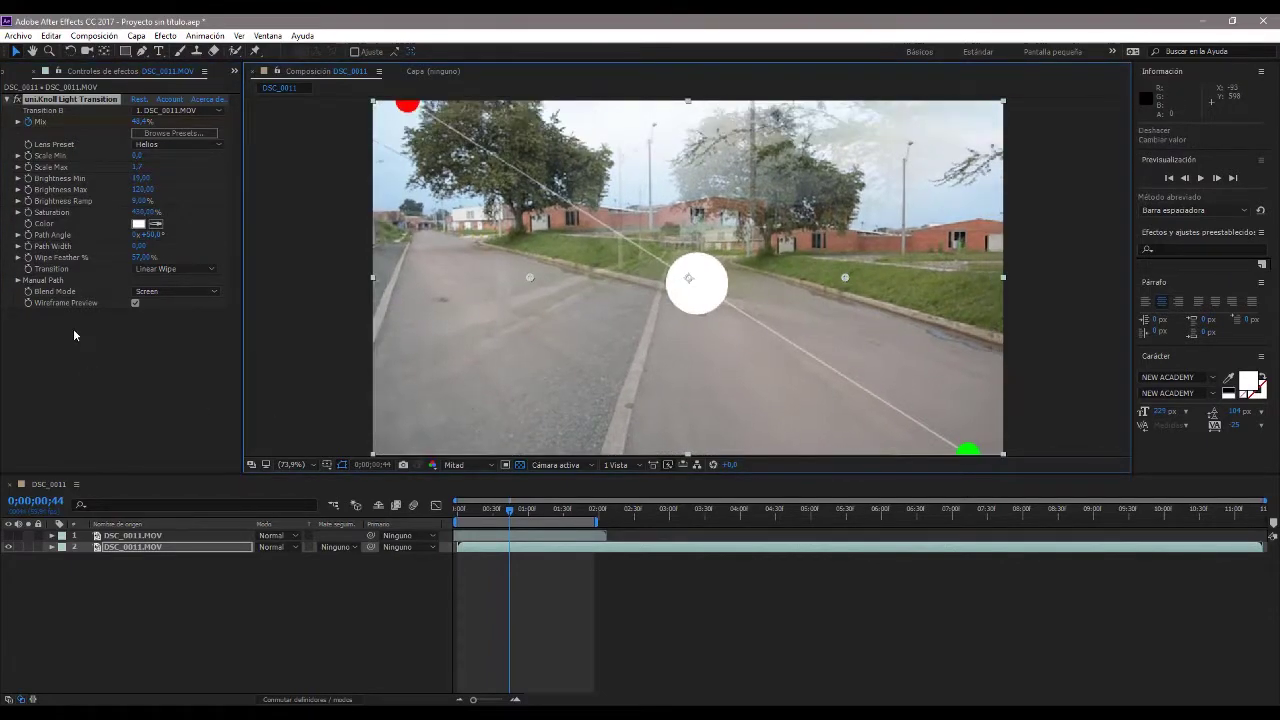
click(136, 304)
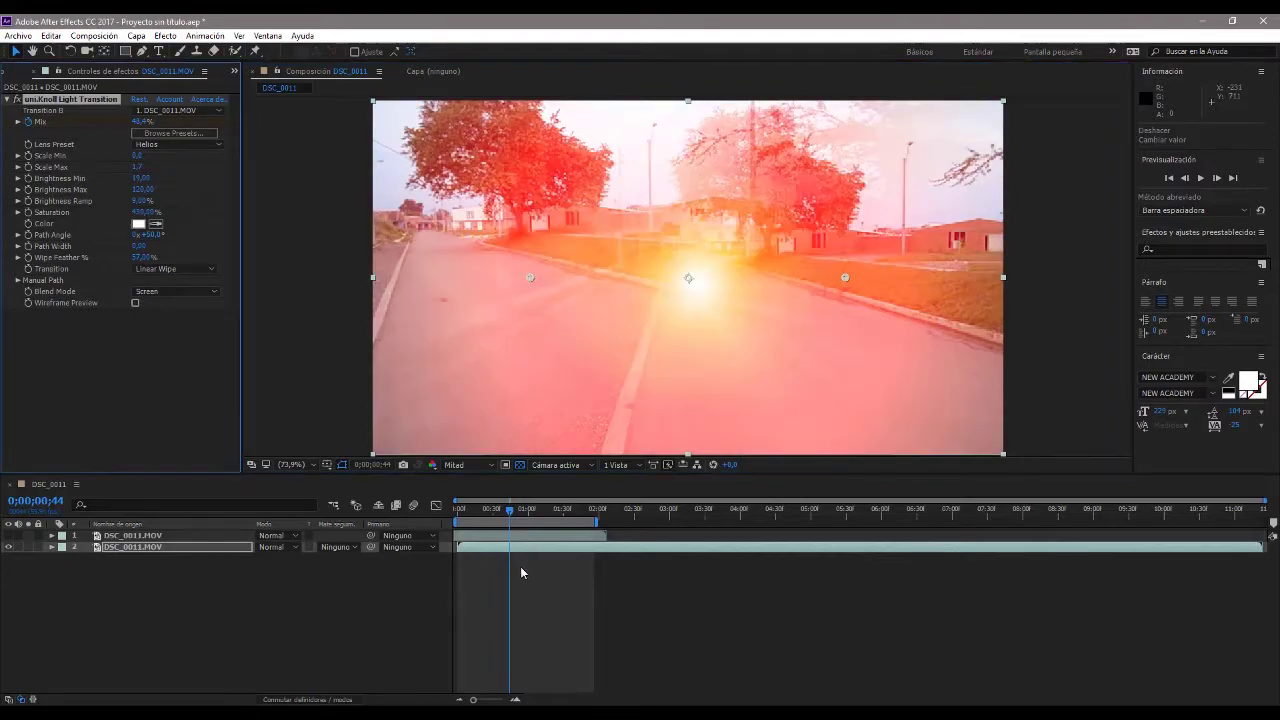
key(space)
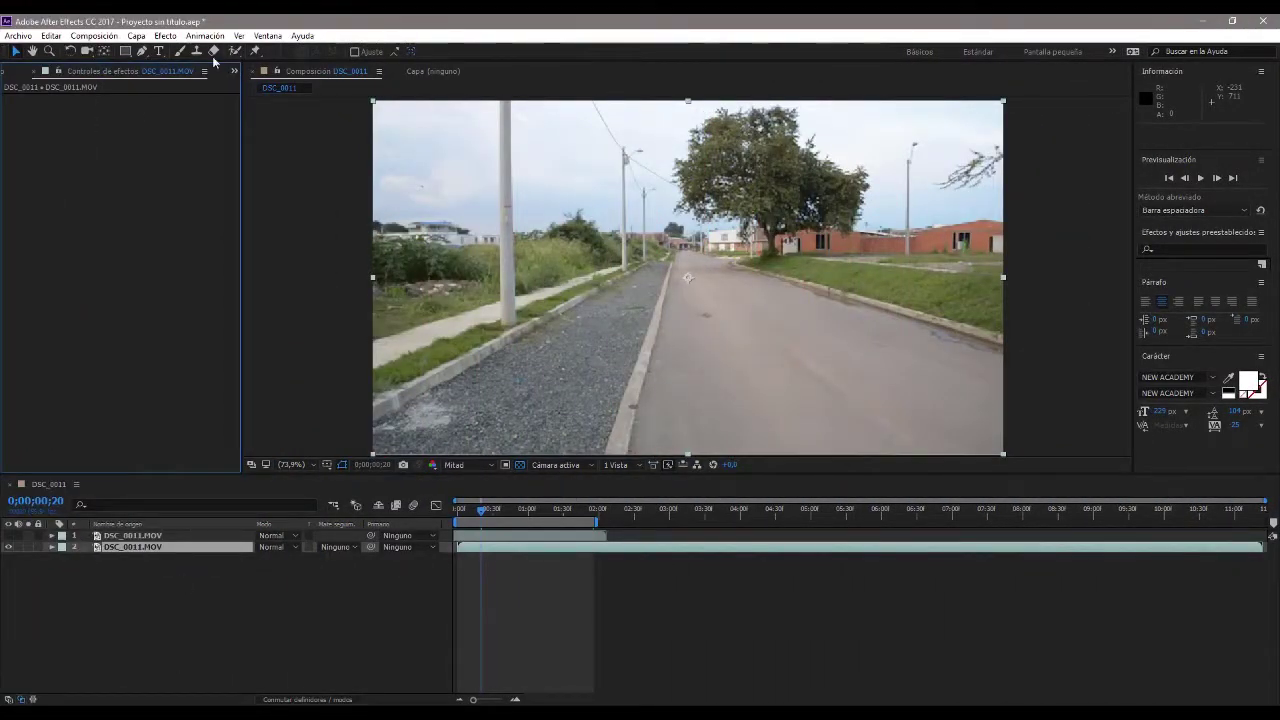
Apply the Universe effect uni.Film Transition to layer 2 and set Transition B to 1. DSC_0011.MOV
click(165, 35)
mouse_move(427, 510)
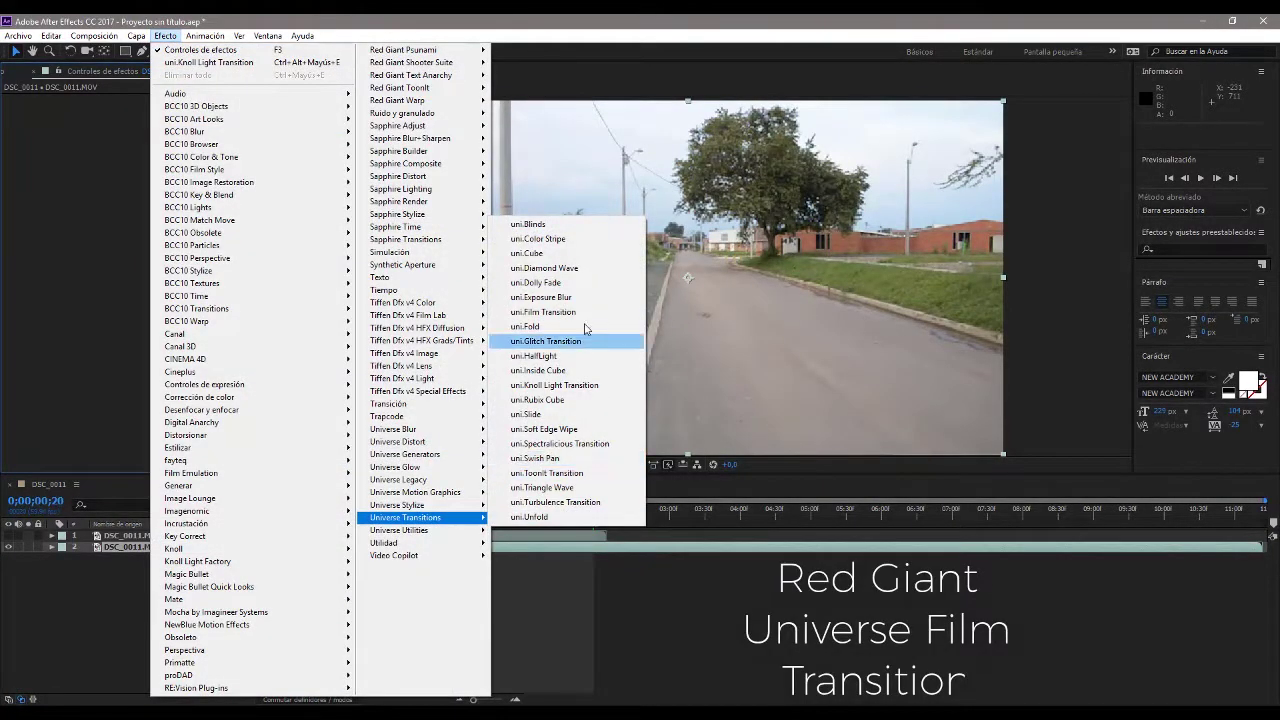
click(560, 312)
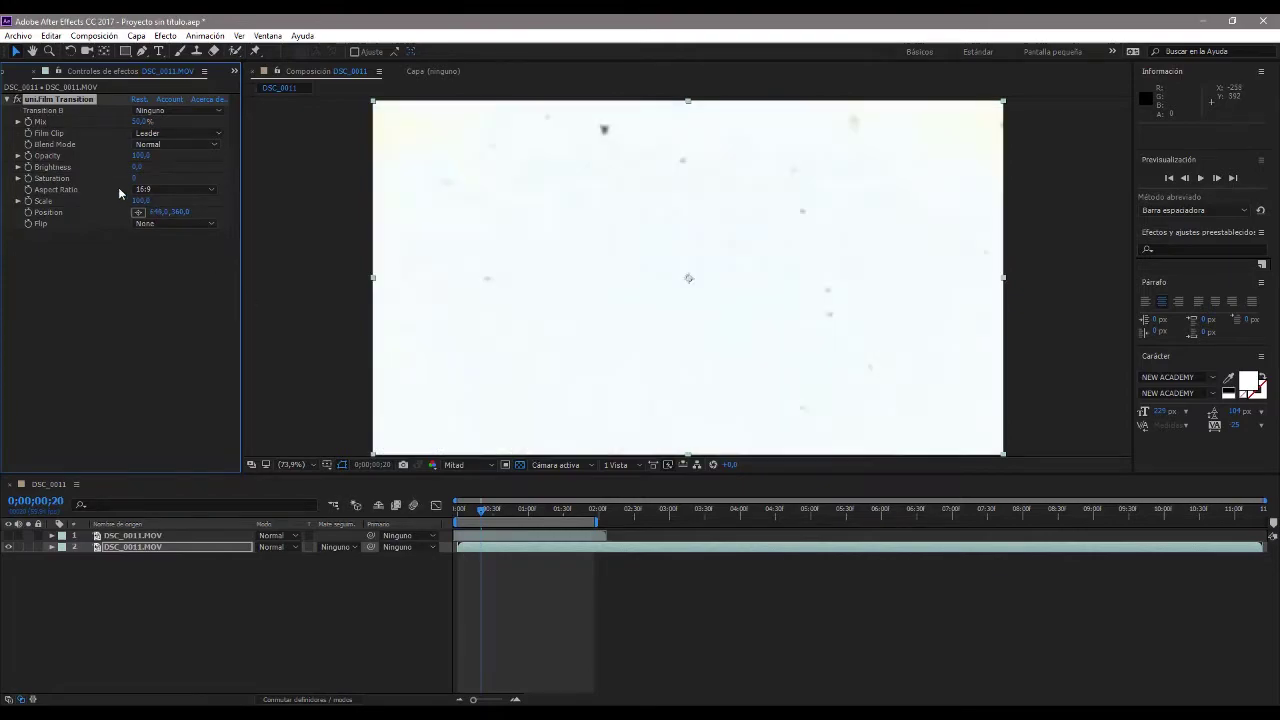
click(165, 110)
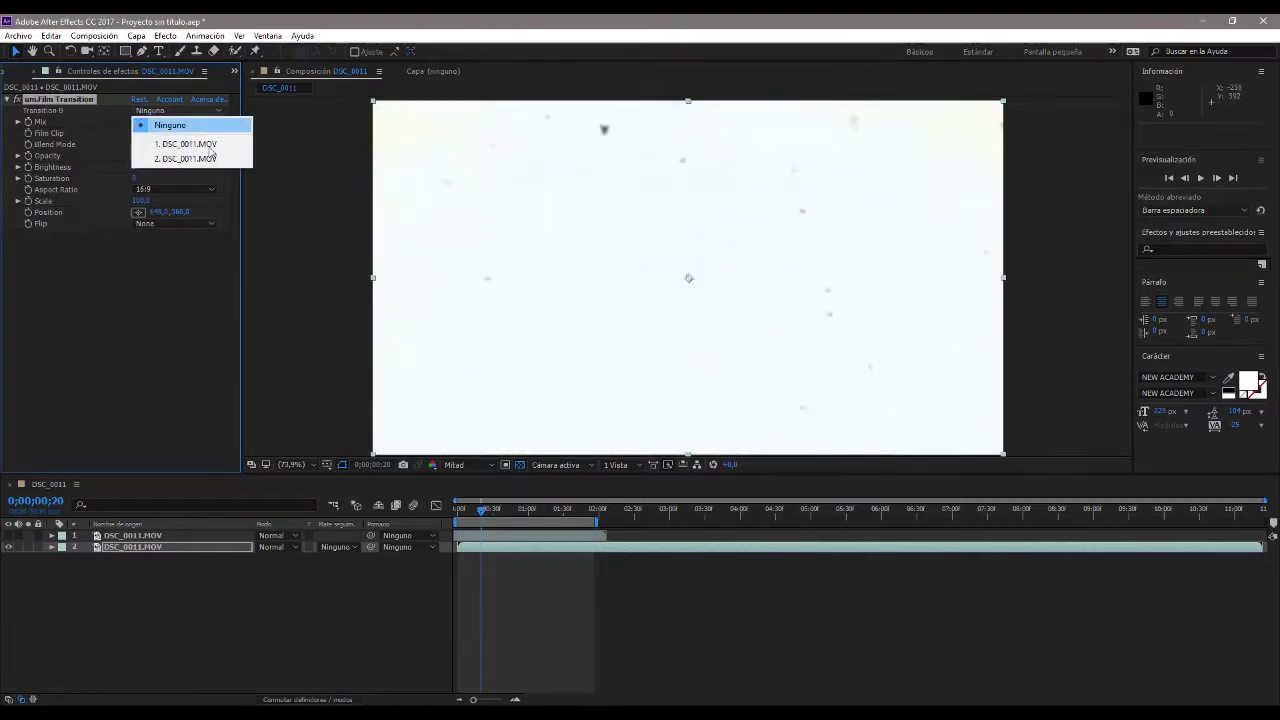
click(178, 143)
Keyframe the Film Transition's Mix at 0% at the composition start and set a second Mix keyframe at 0;00;01;29
key(Home)
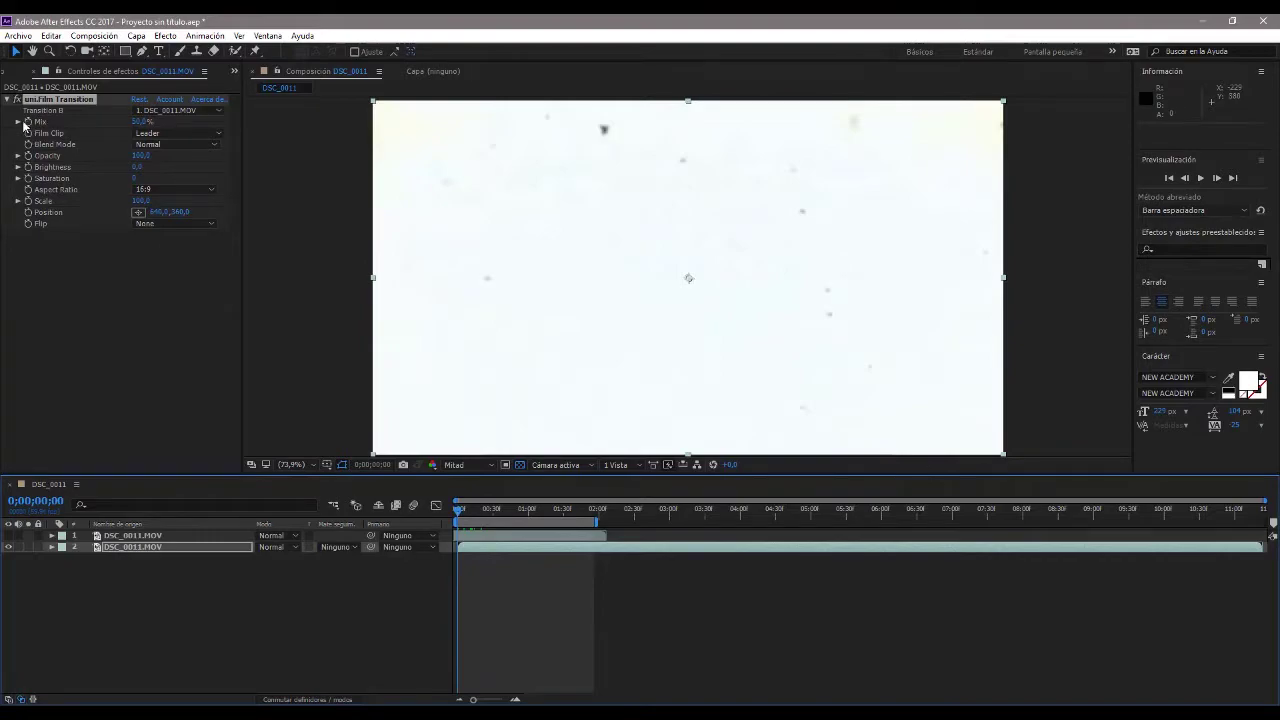
click(142, 121)
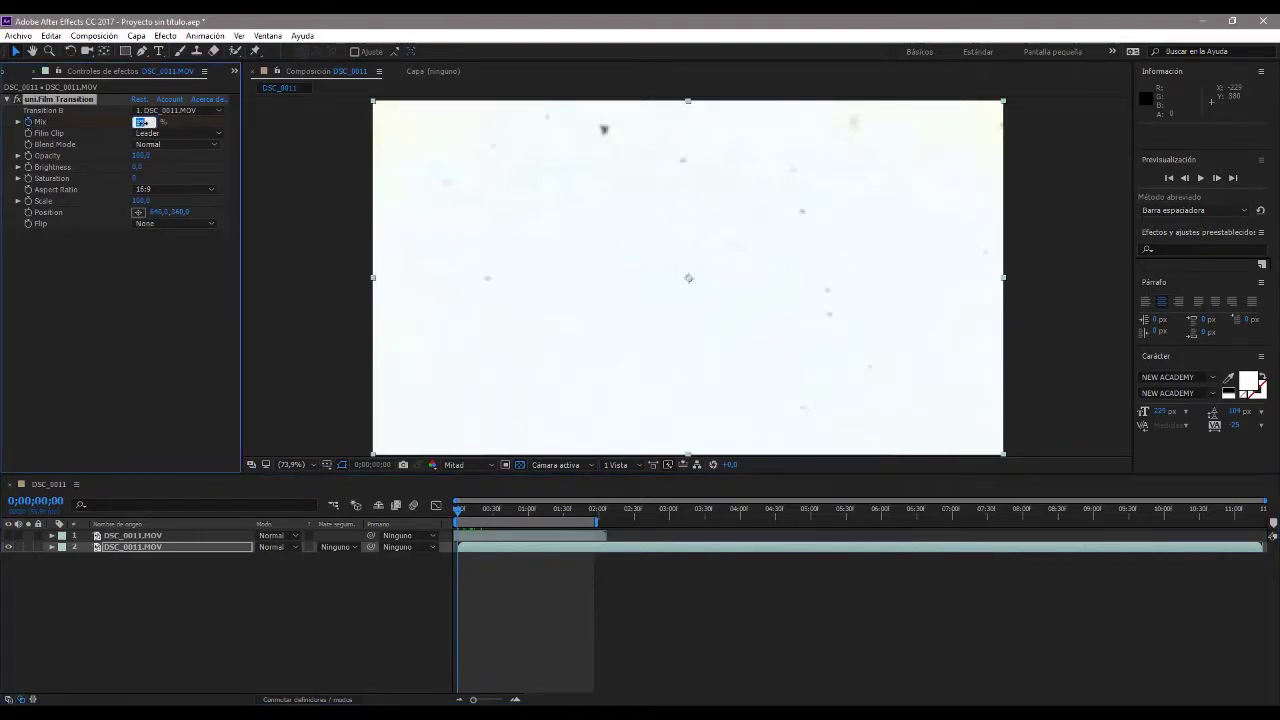
text(0)
click(180, 361)
drag(528, 512, 562, 512)
click(141, 121)
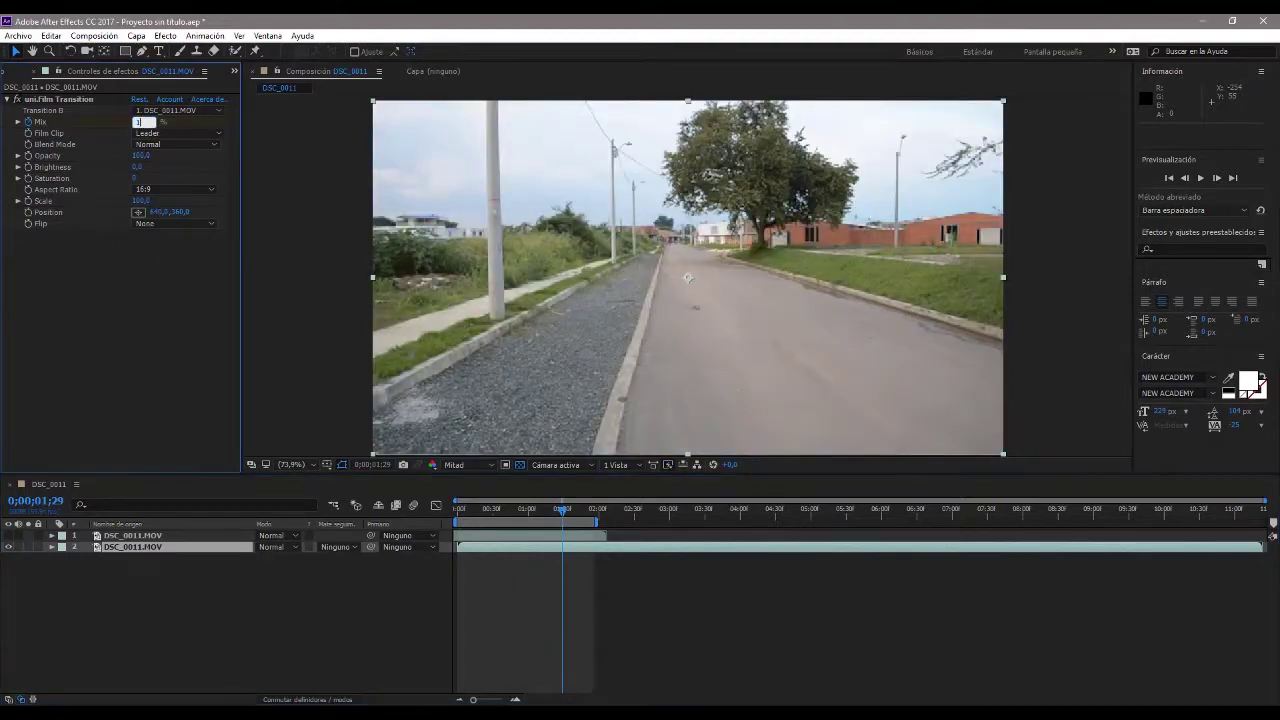
key(Return)
Play the Film Transition from the start of the composition
key(Home)
click(262, 610)
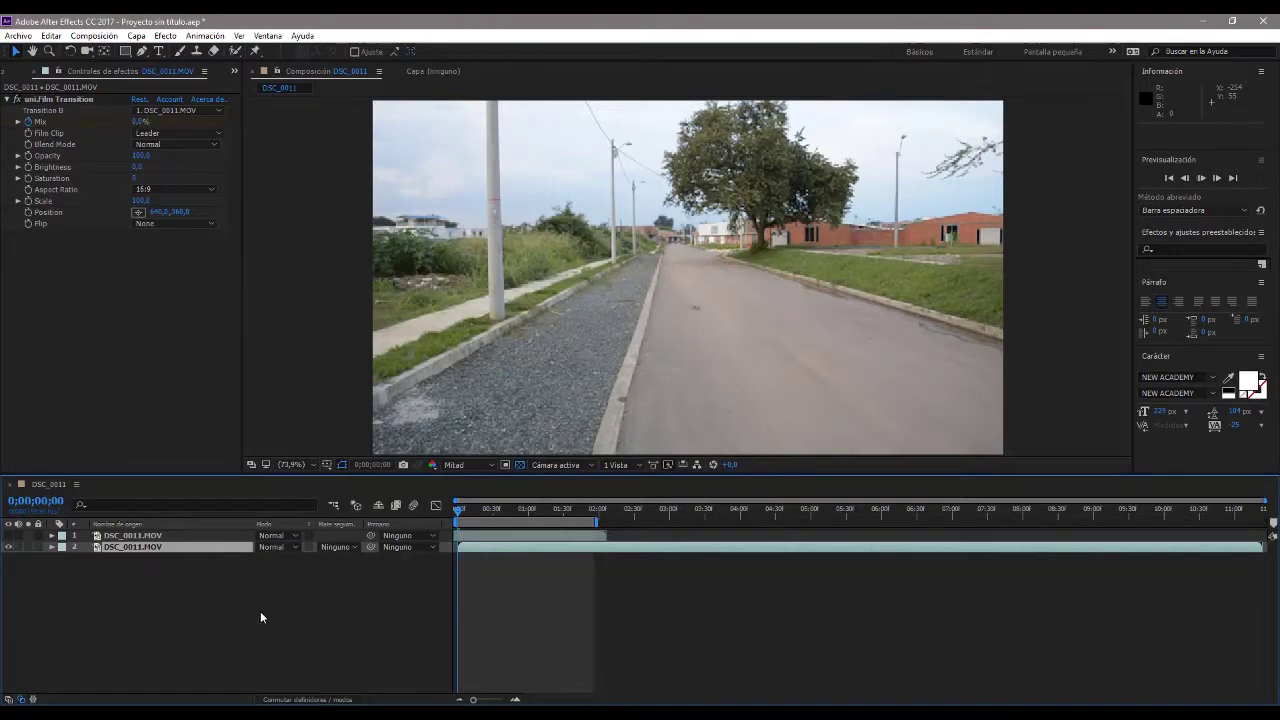
key(space)
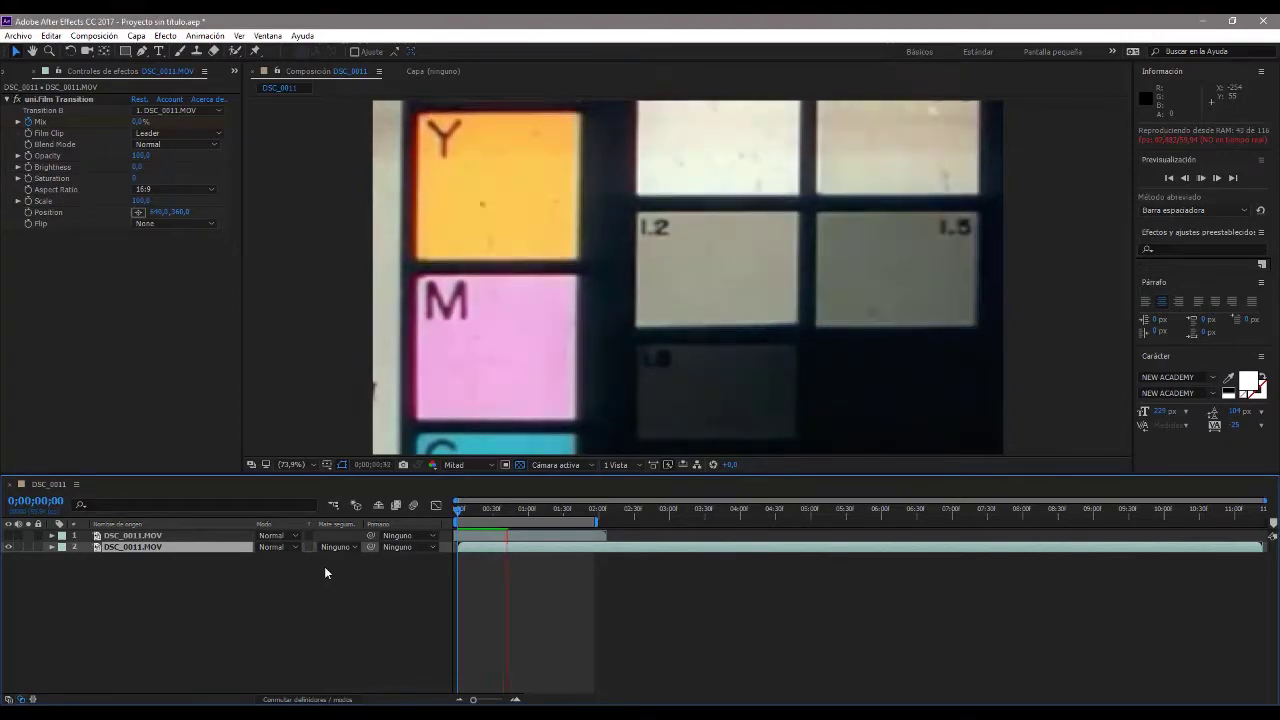
Examine the Film Clip, Aspect Ratio and Flip options of the Film Transition
click(216, 134)
click(166, 191)
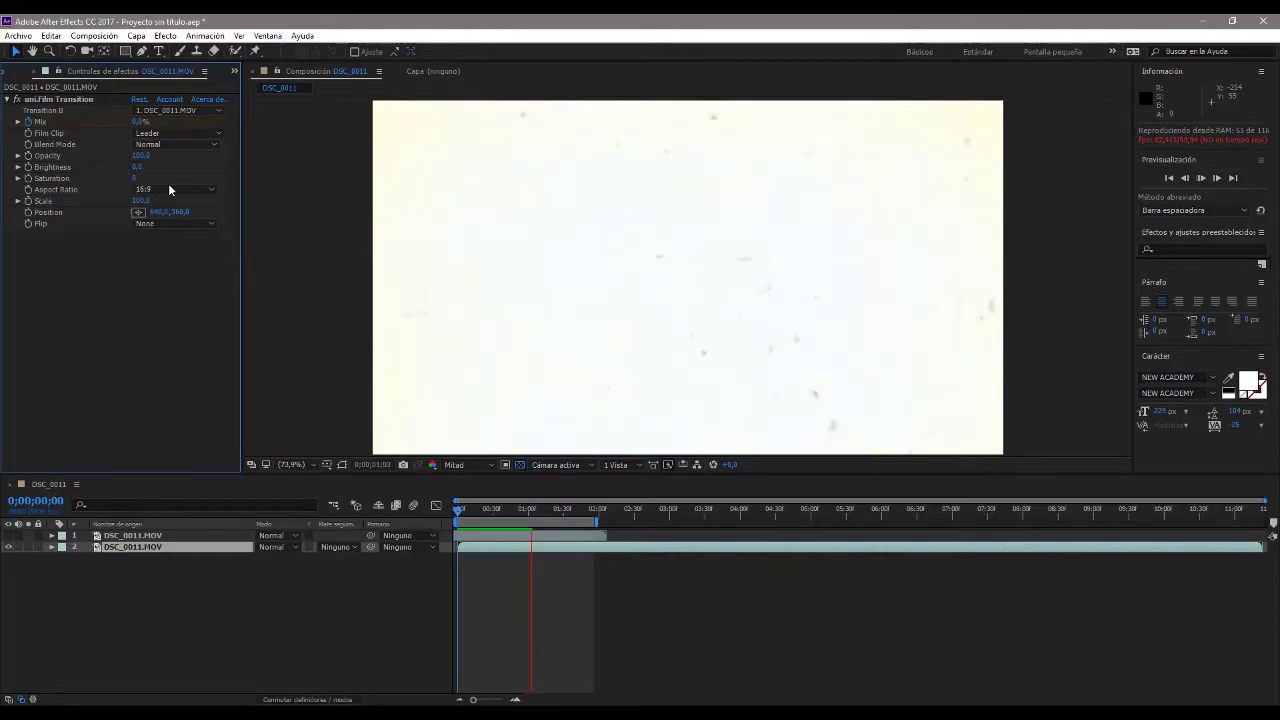
click(170, 190)
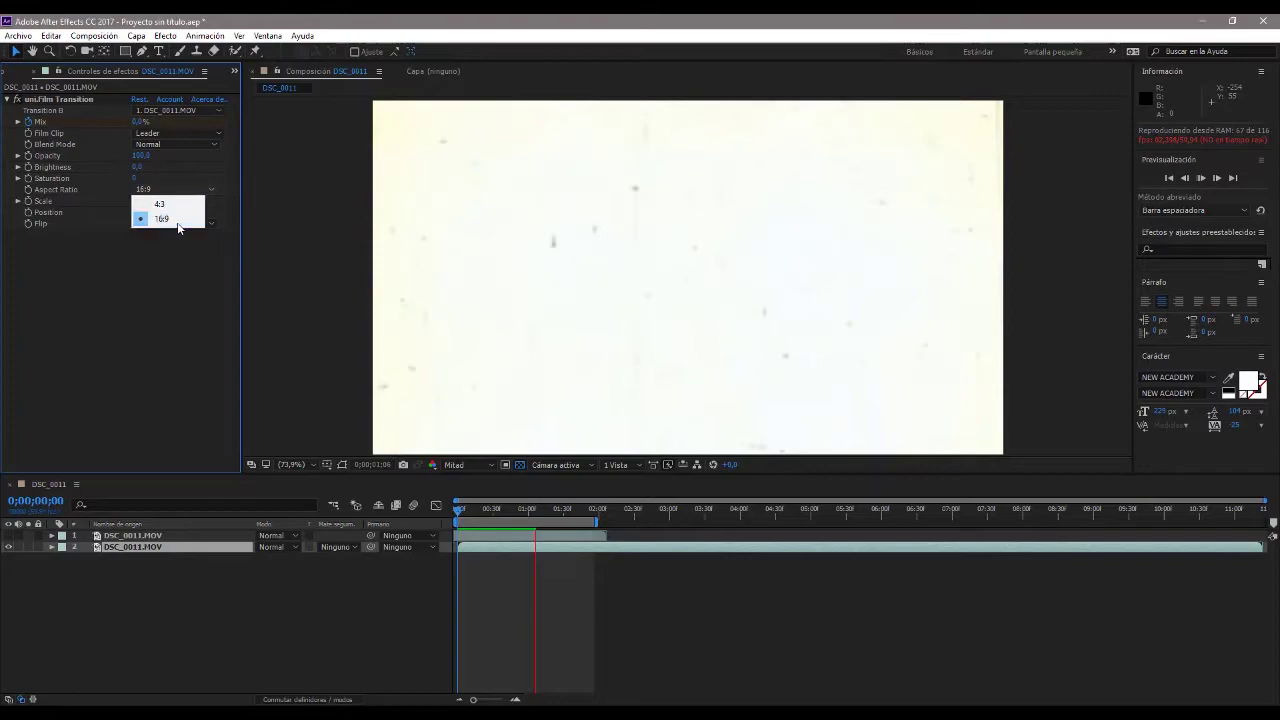
click(172, 293)
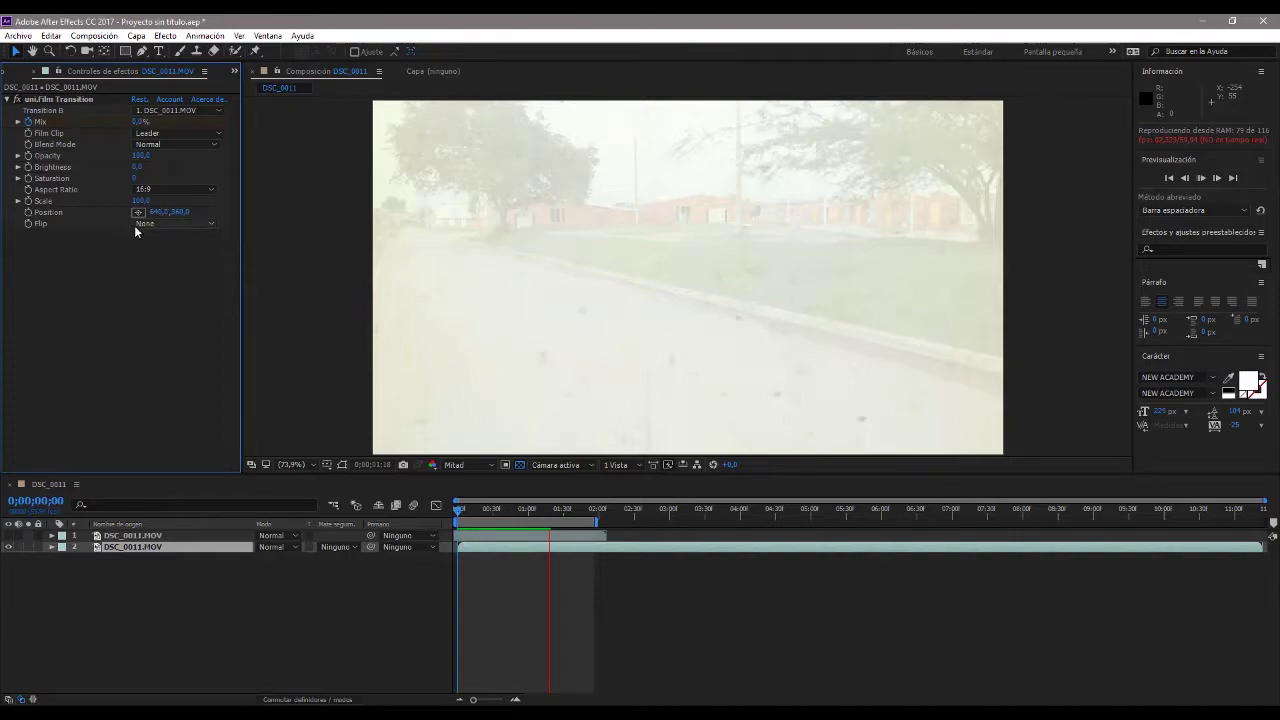
click(187, 223)
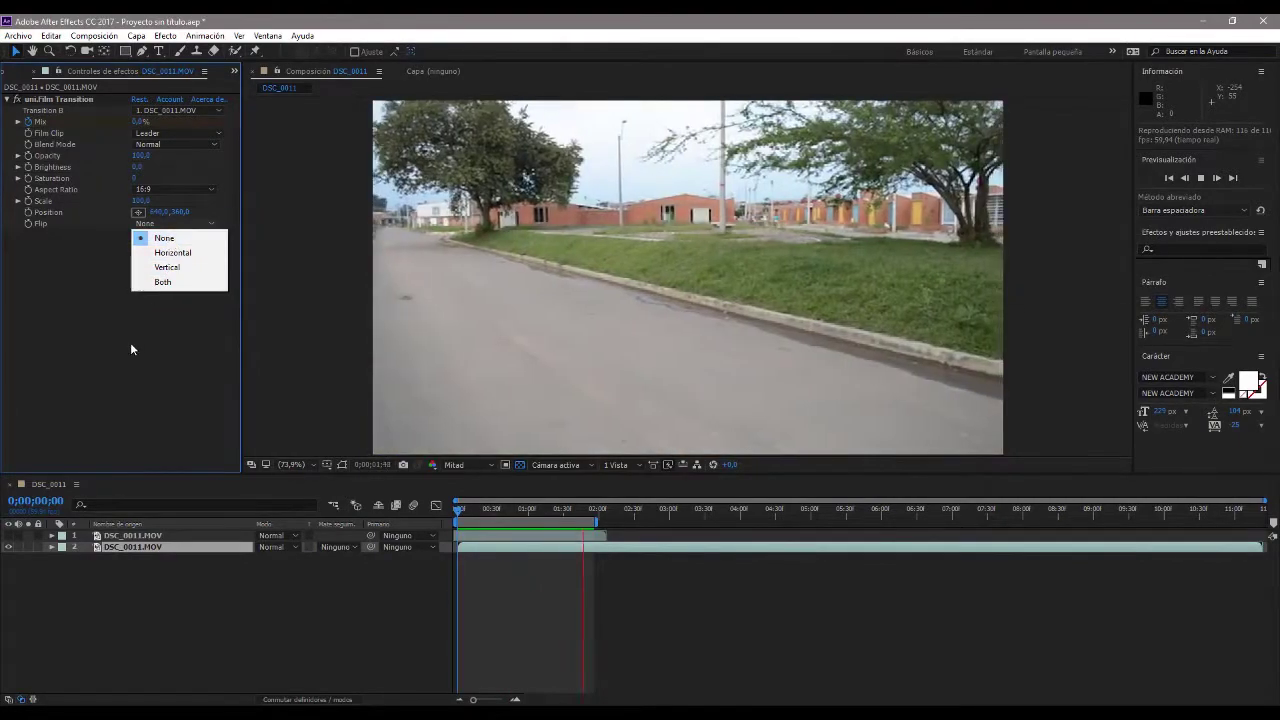
click(127, 348)
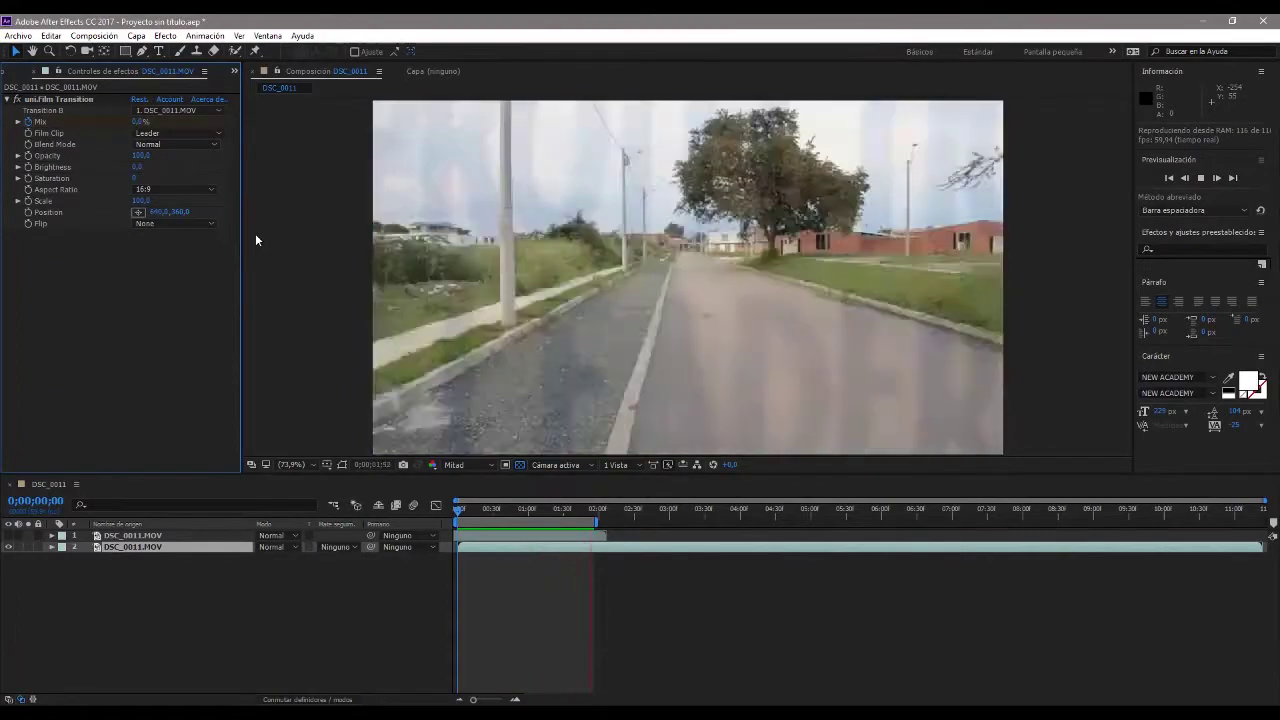
Set the Film Transition's Film Clip to Tunnel and play the transition
click(196, 133)
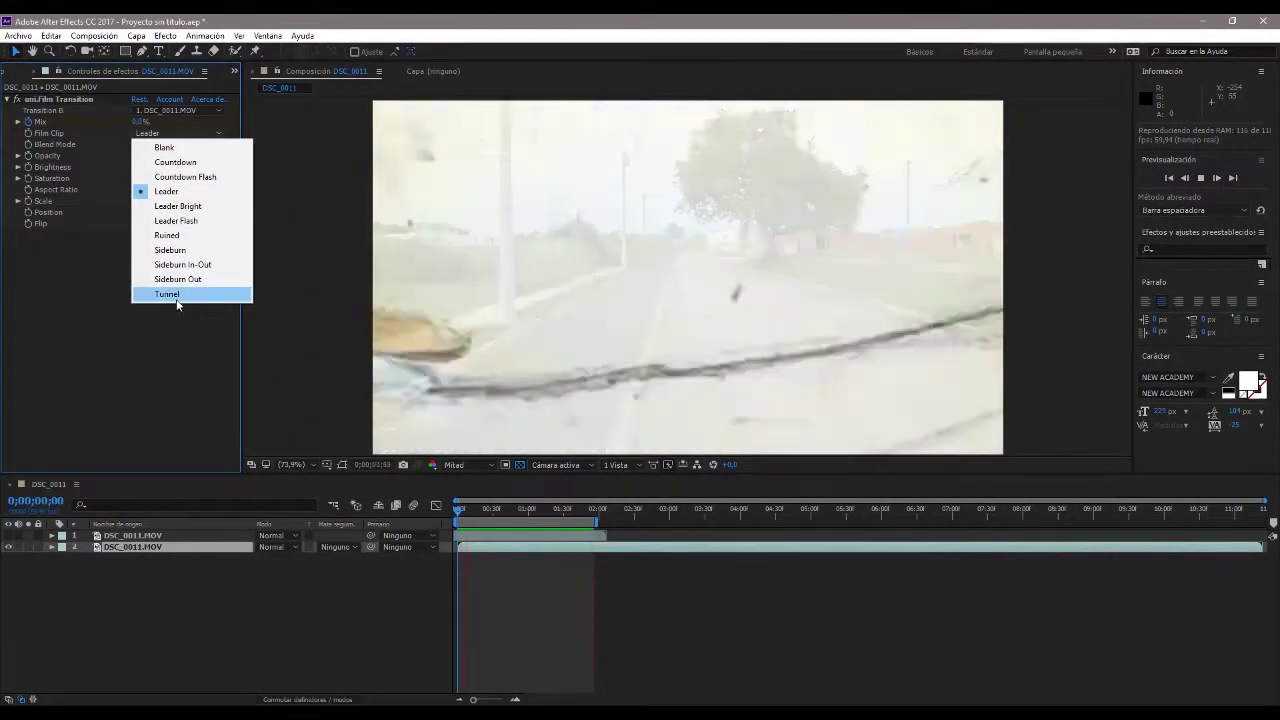
click(172, 294)
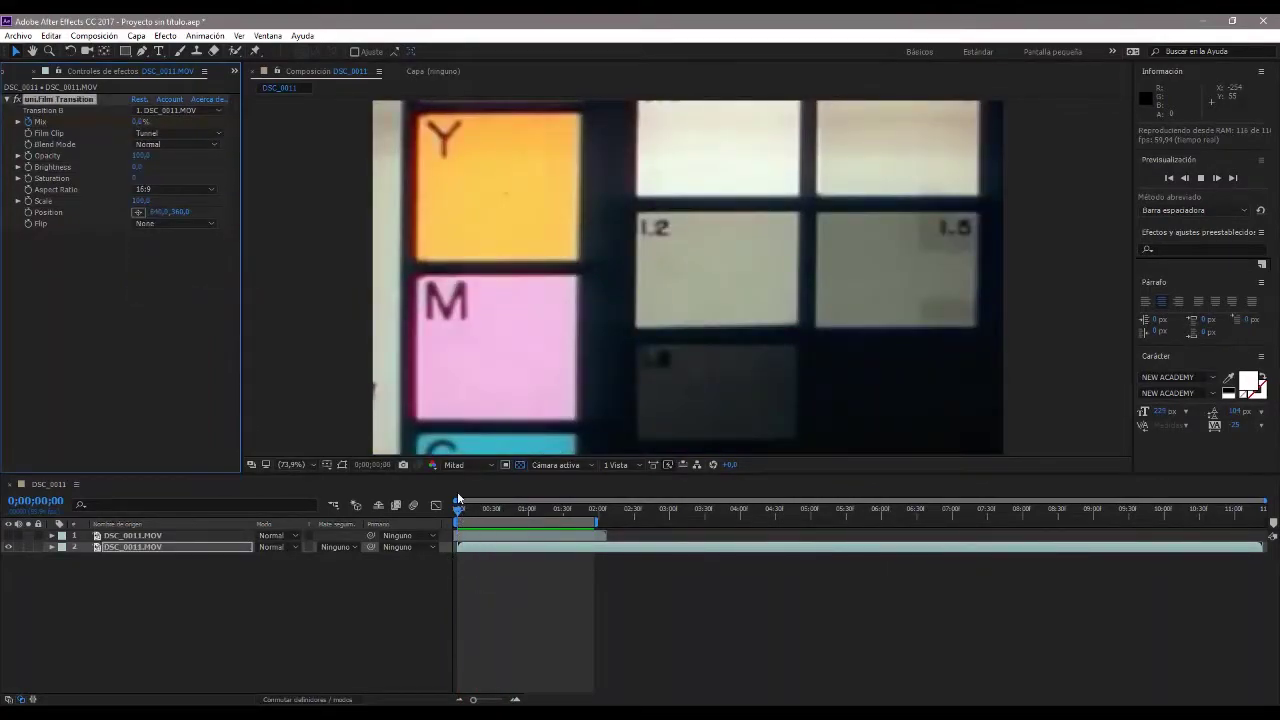
key(space)
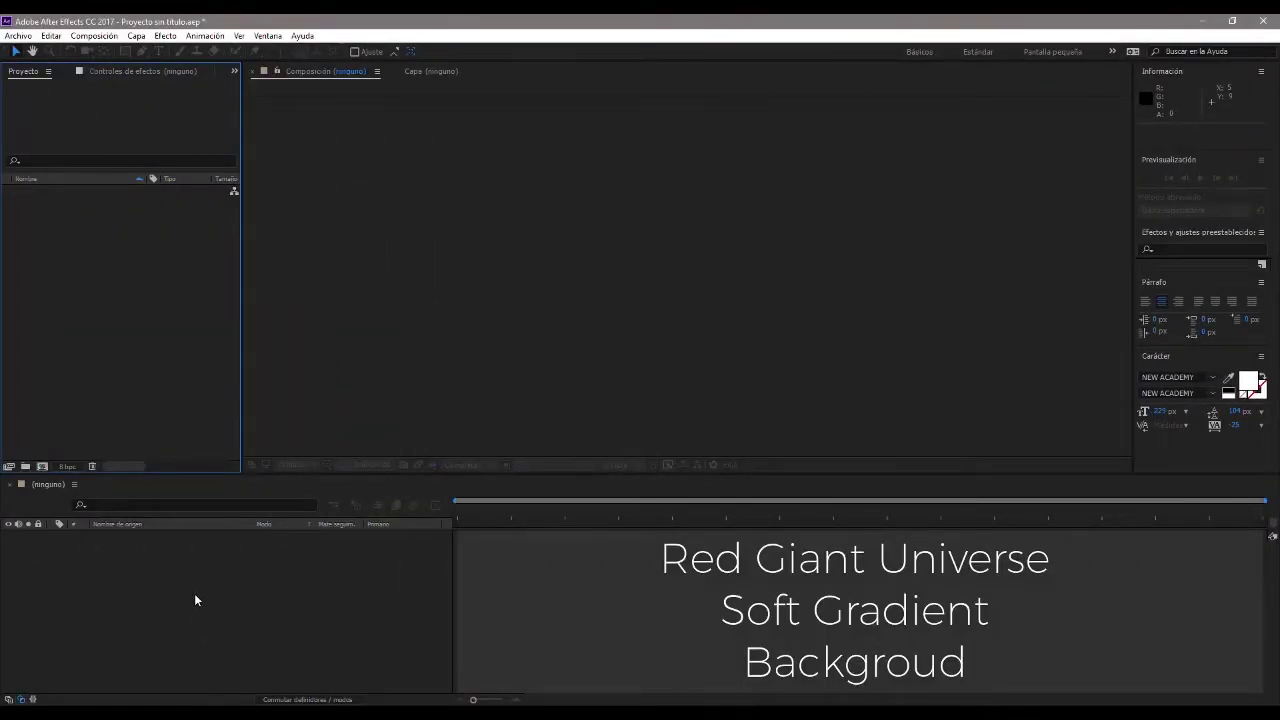
Create a 1280 × 720 px composition at 24 fps lasting 0:01:00:00 and add a black solid layer to it
click(42, 467)
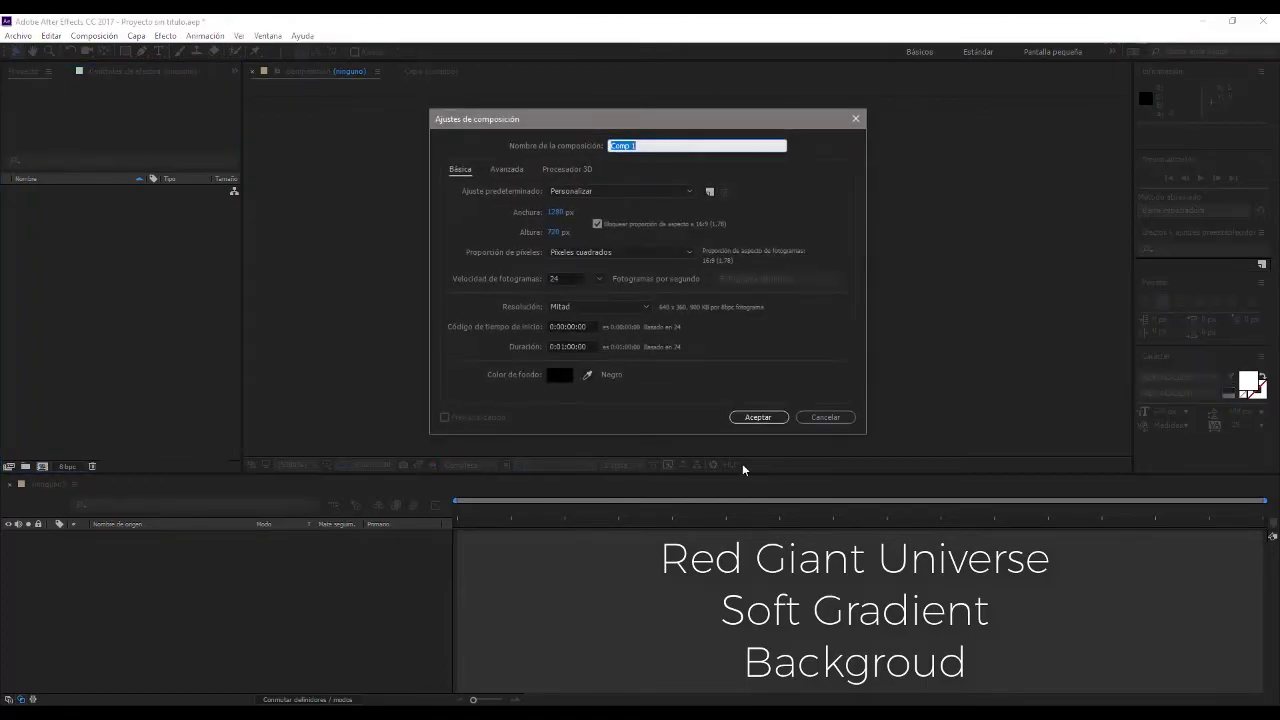
click(757, 415)
right_click(357, 571)
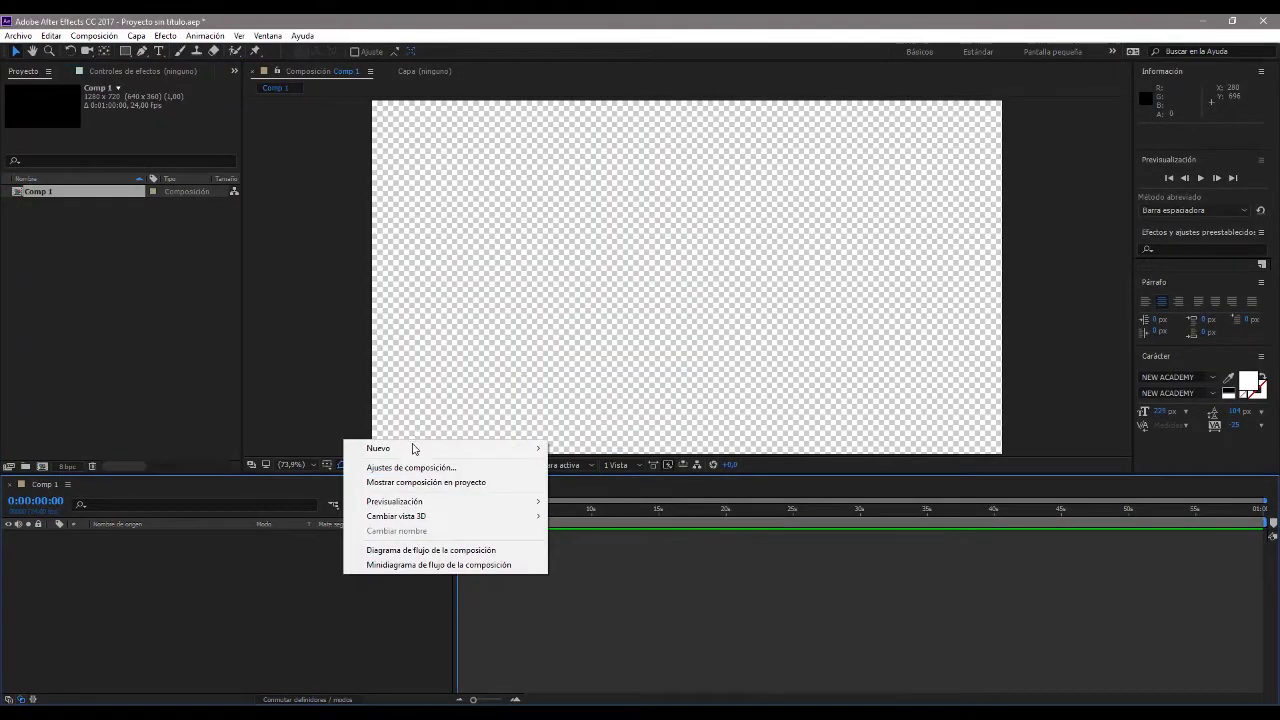
mouse_move(411, 449)
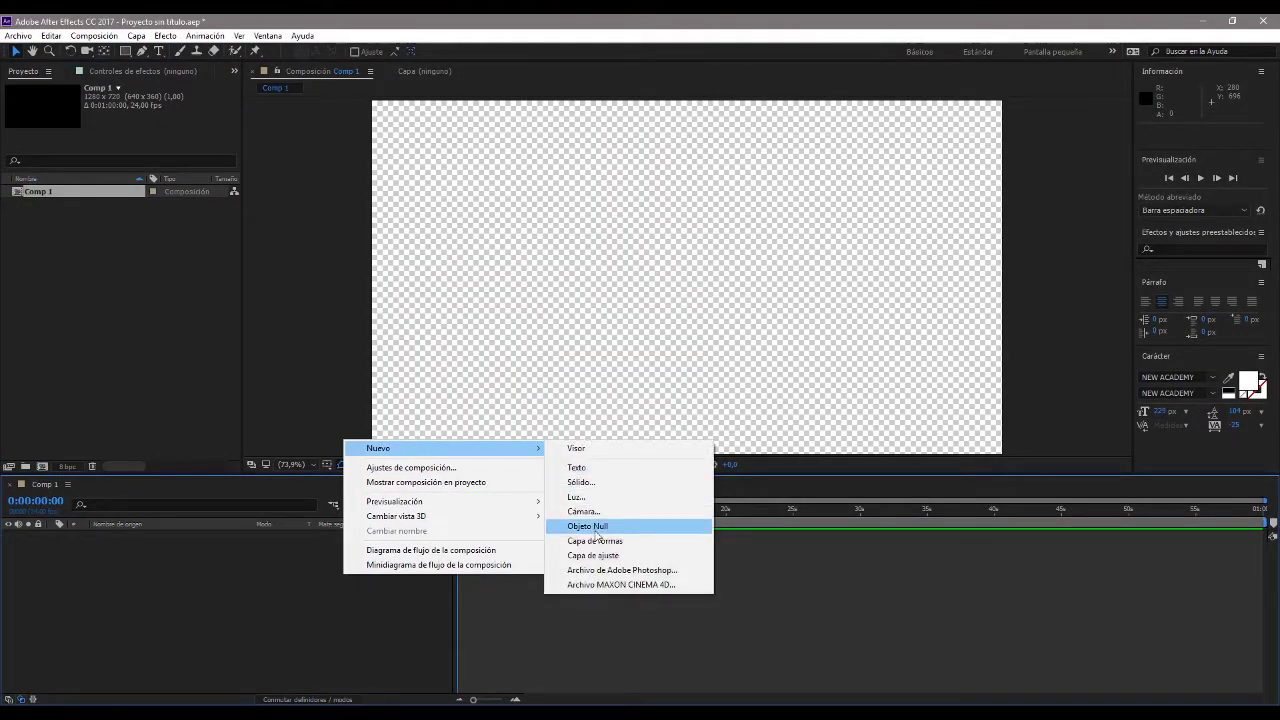
click(582, 482)
click(726, 484)
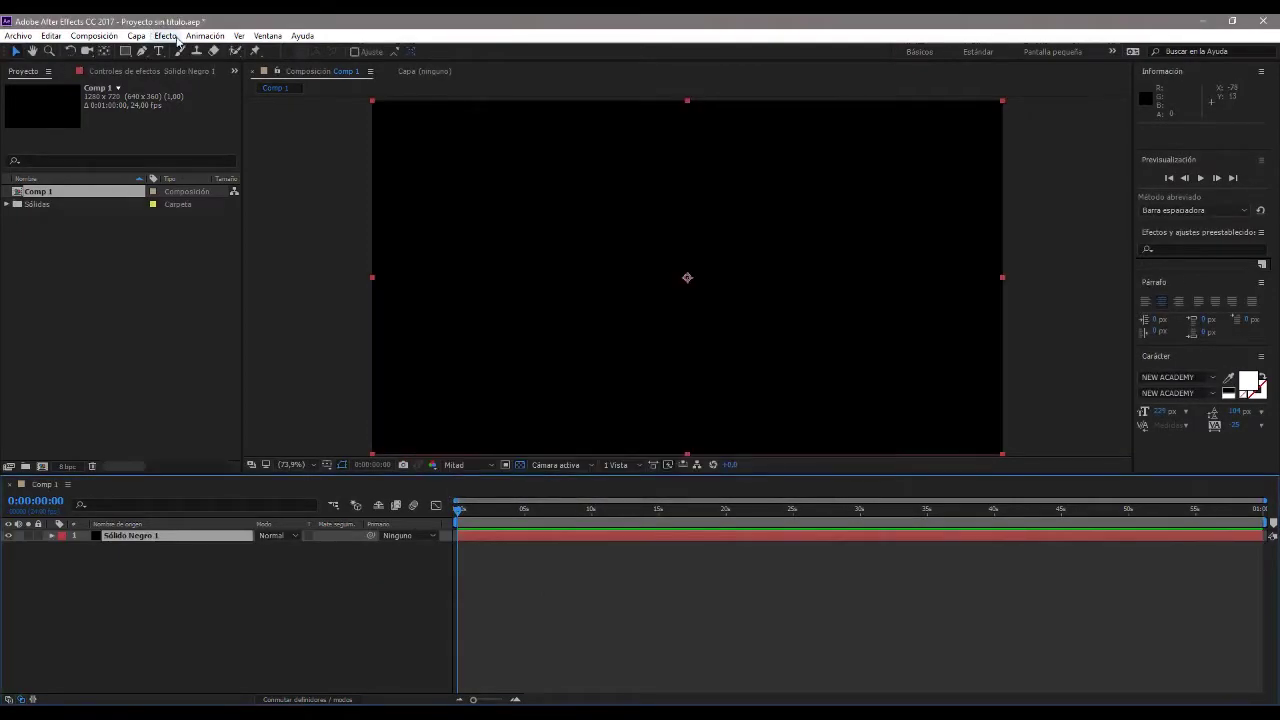
Apply the Universe effect uni.Soft Gradient Background to the black solid and play its animation
click(176, 38)
mouse_move(414, 459)
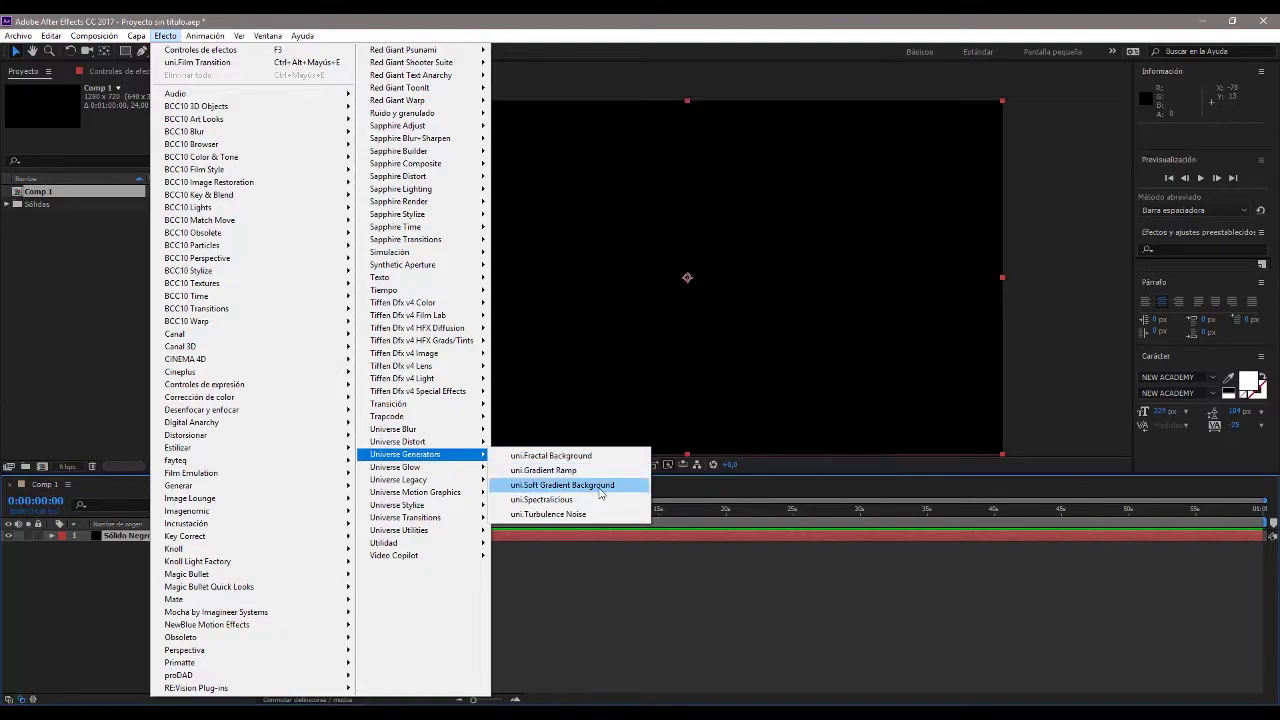
click(562, 485)
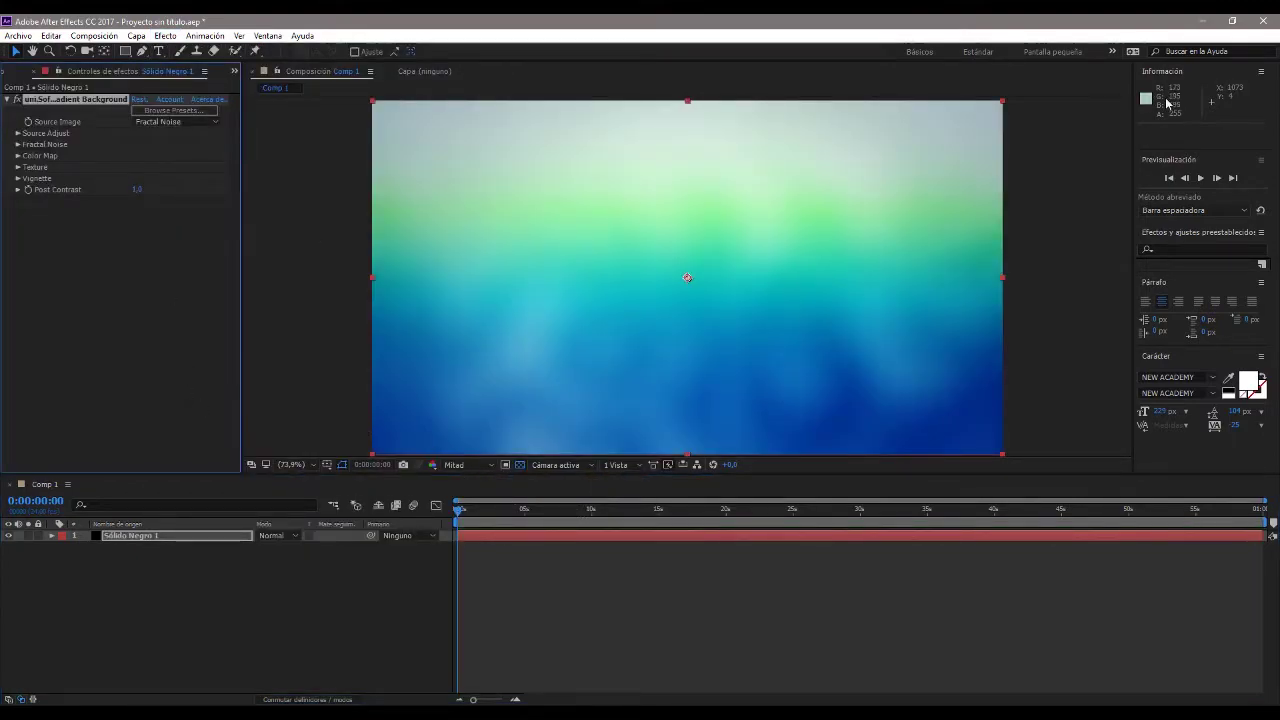
key(space)
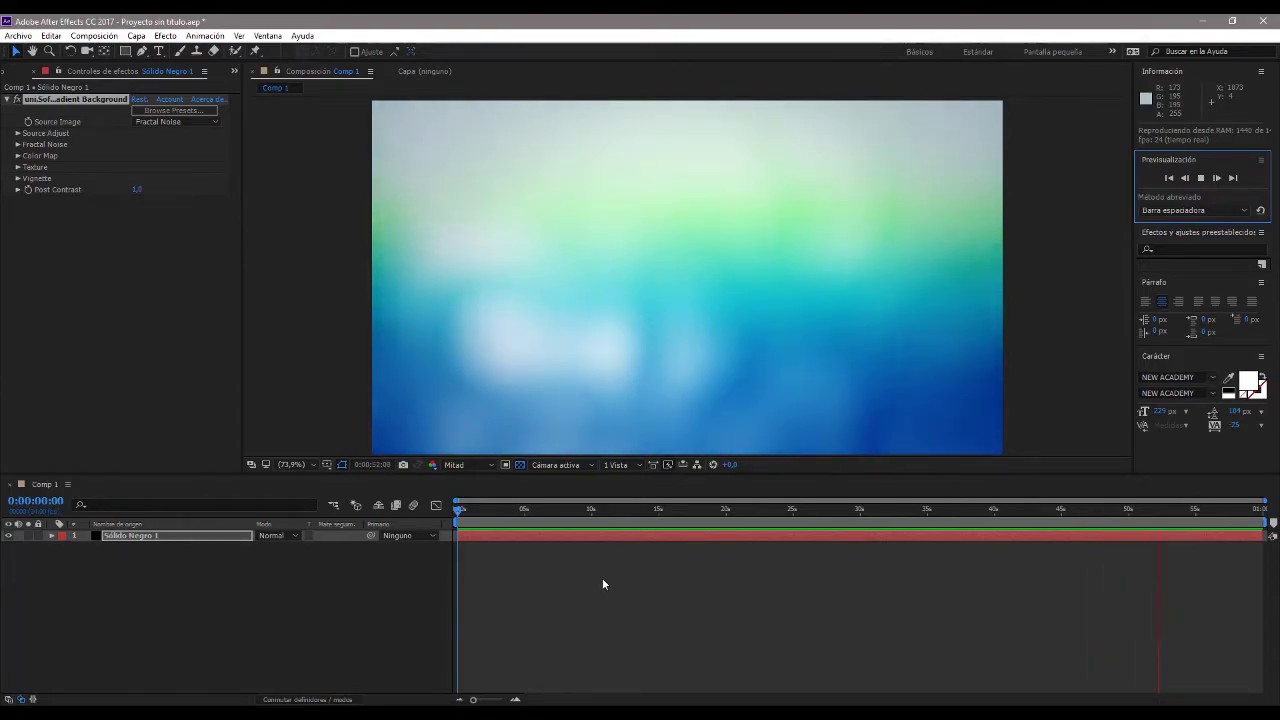
Apply the Linear Purple preset to the gradient background and choose Fractal Noise as the Source Image
click(170, 112)
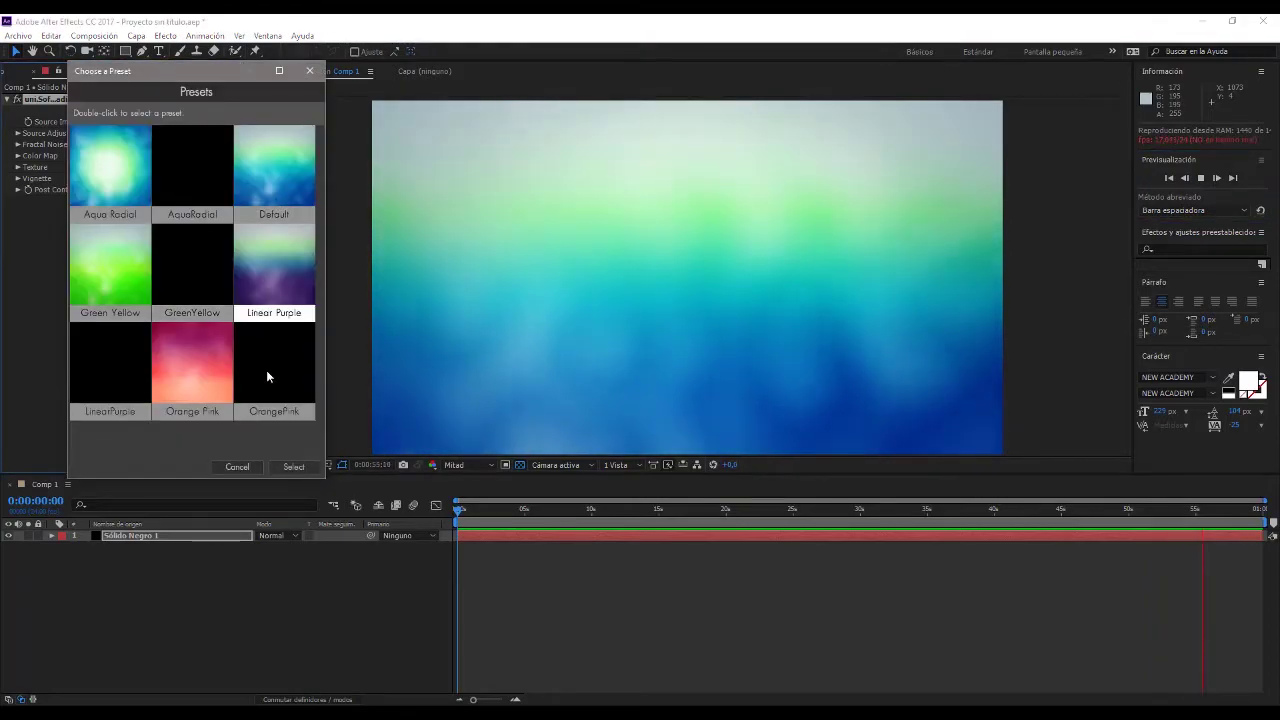
click(292, 467)
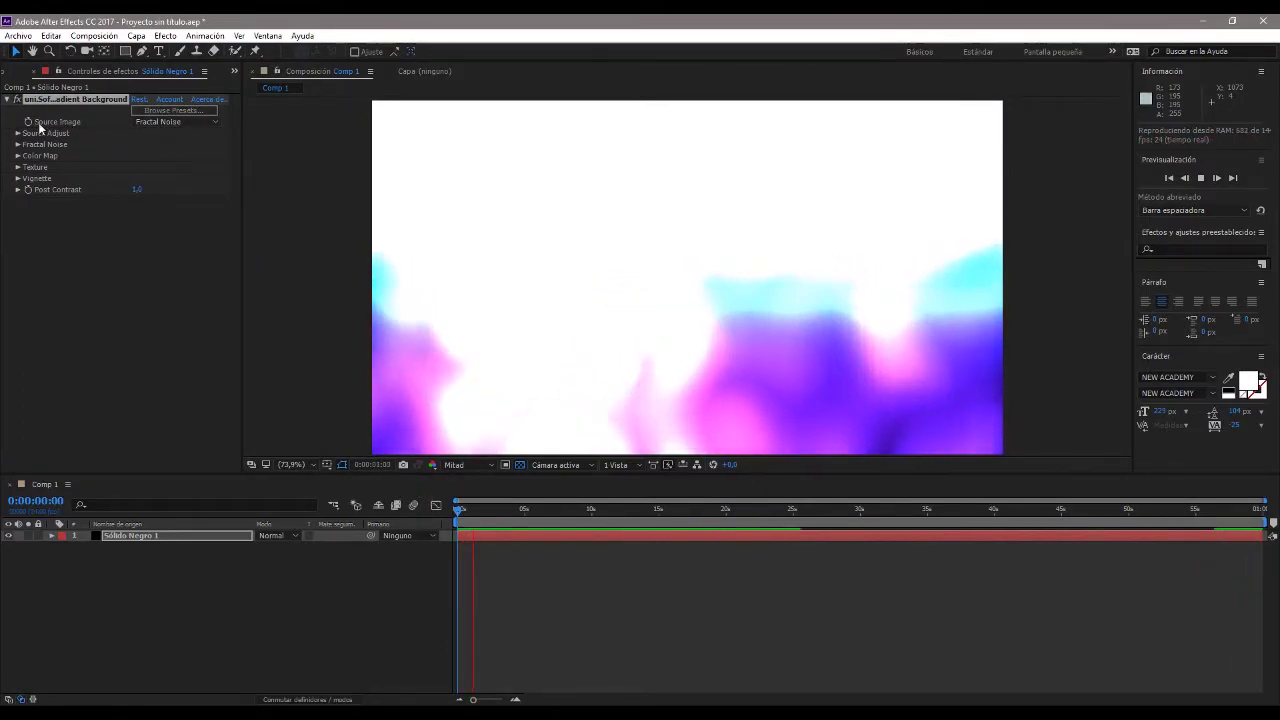
click(149, 122)
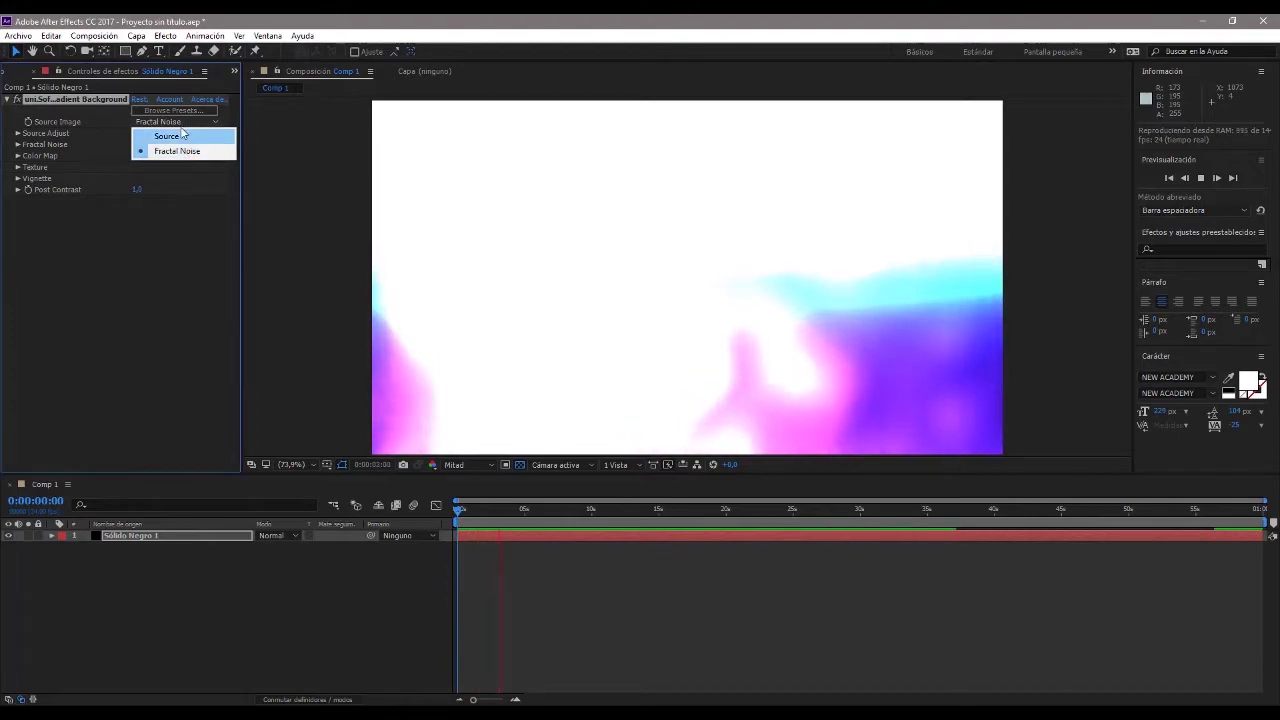
click(165, 151)
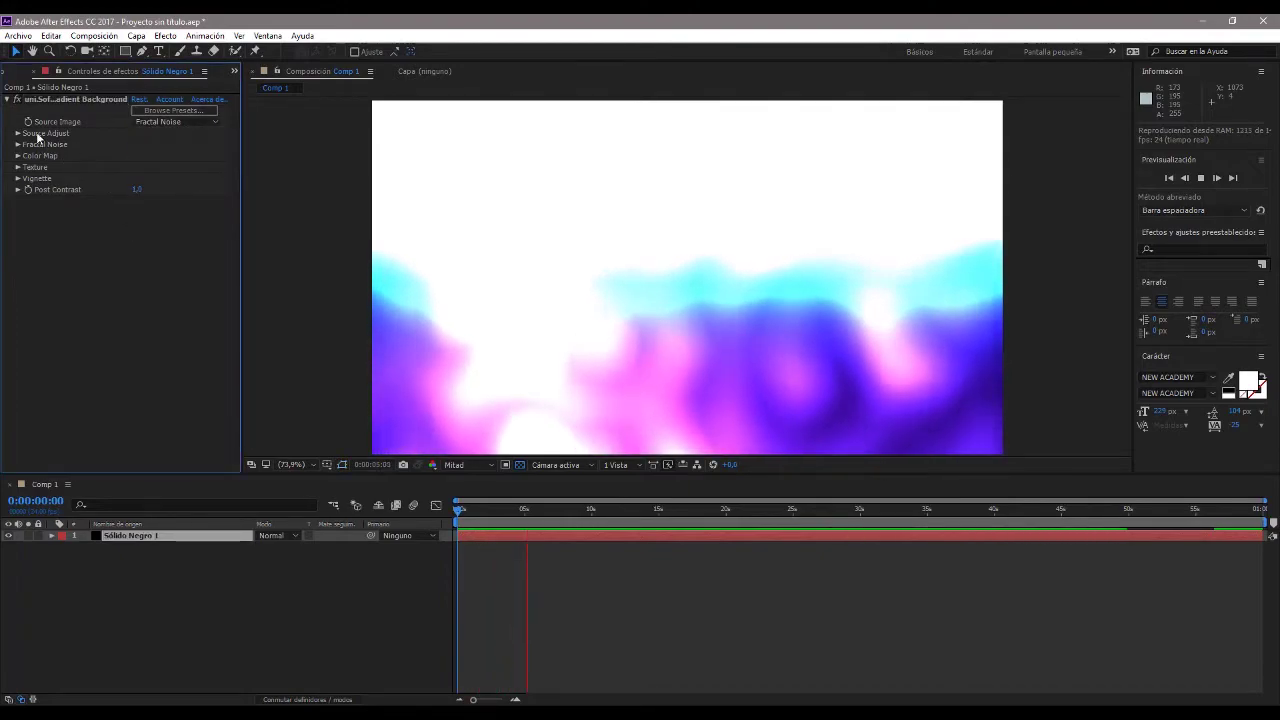
Examine the Source Adjust and Fractal Noise settings of the gradient background
click(17, 133)
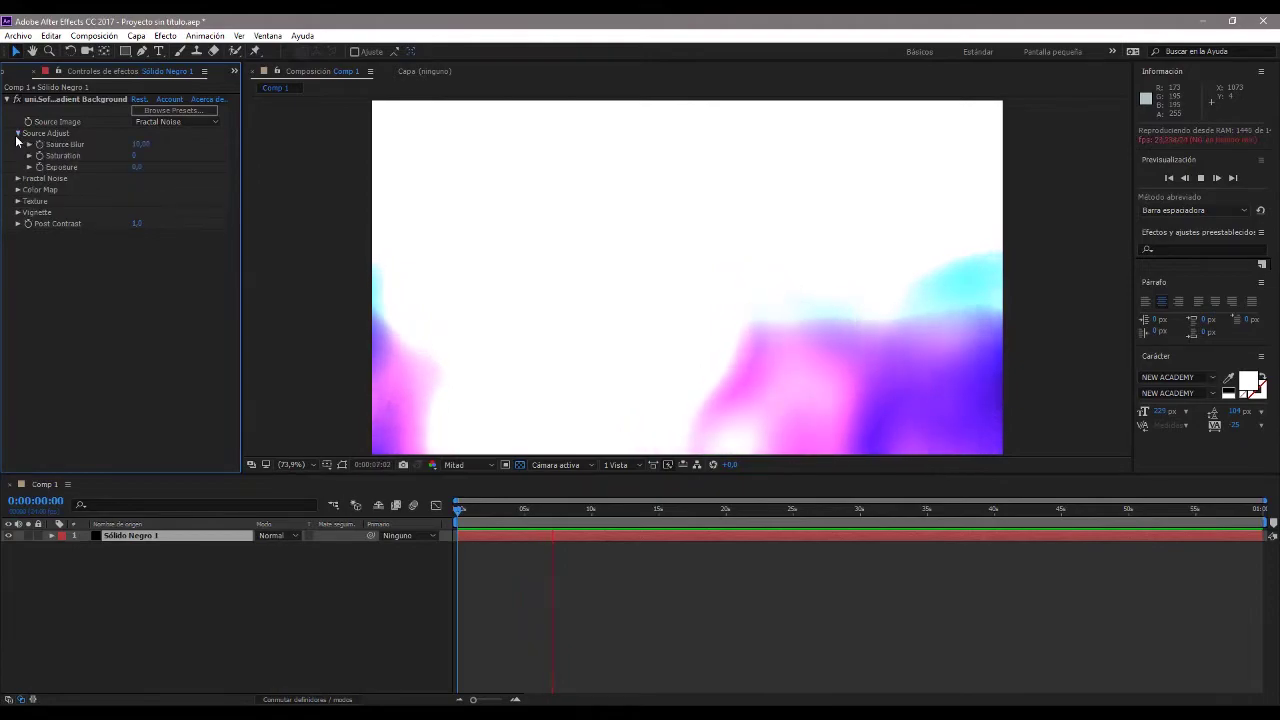
click(17, 133)
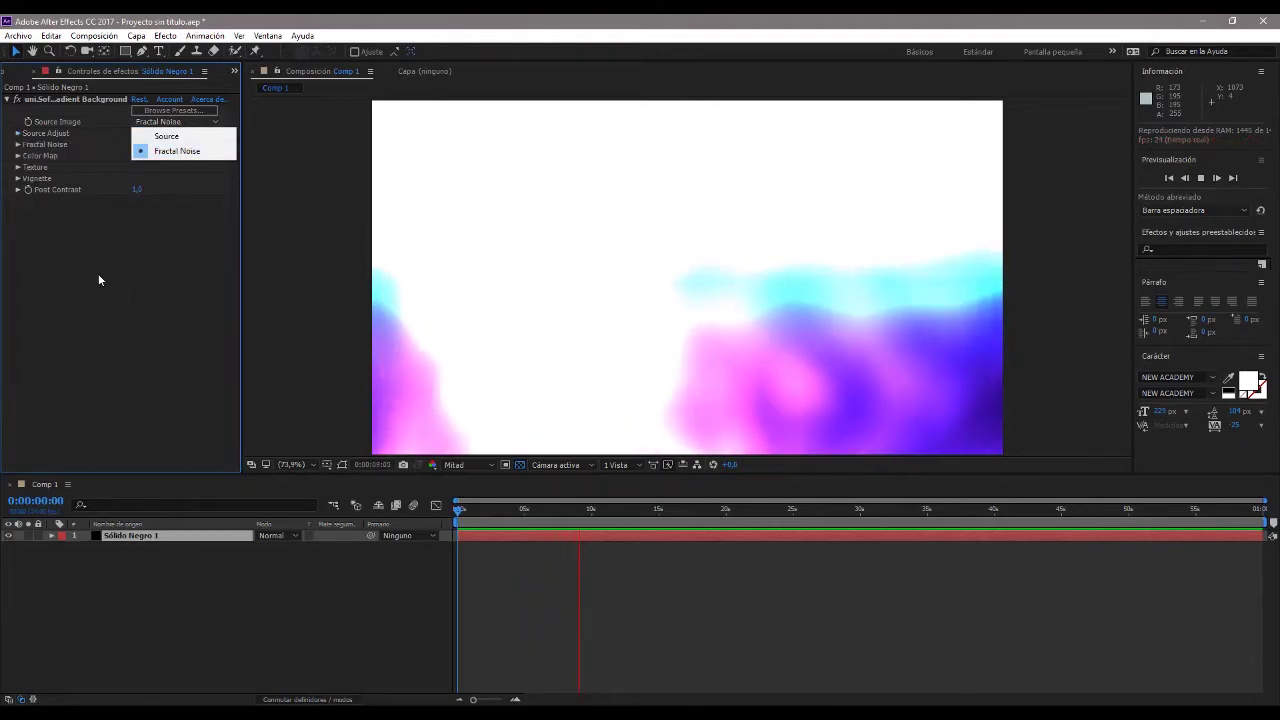
click(18, 147)
click(17, 145)
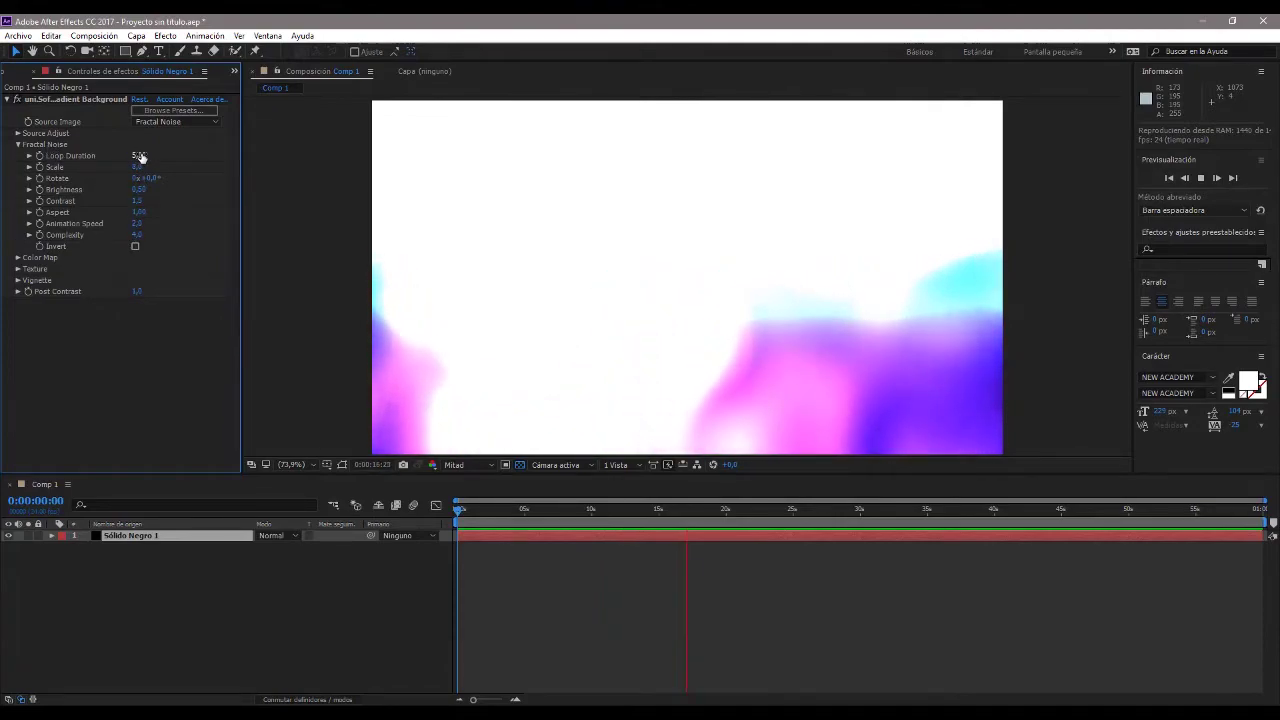
click(135, 250)
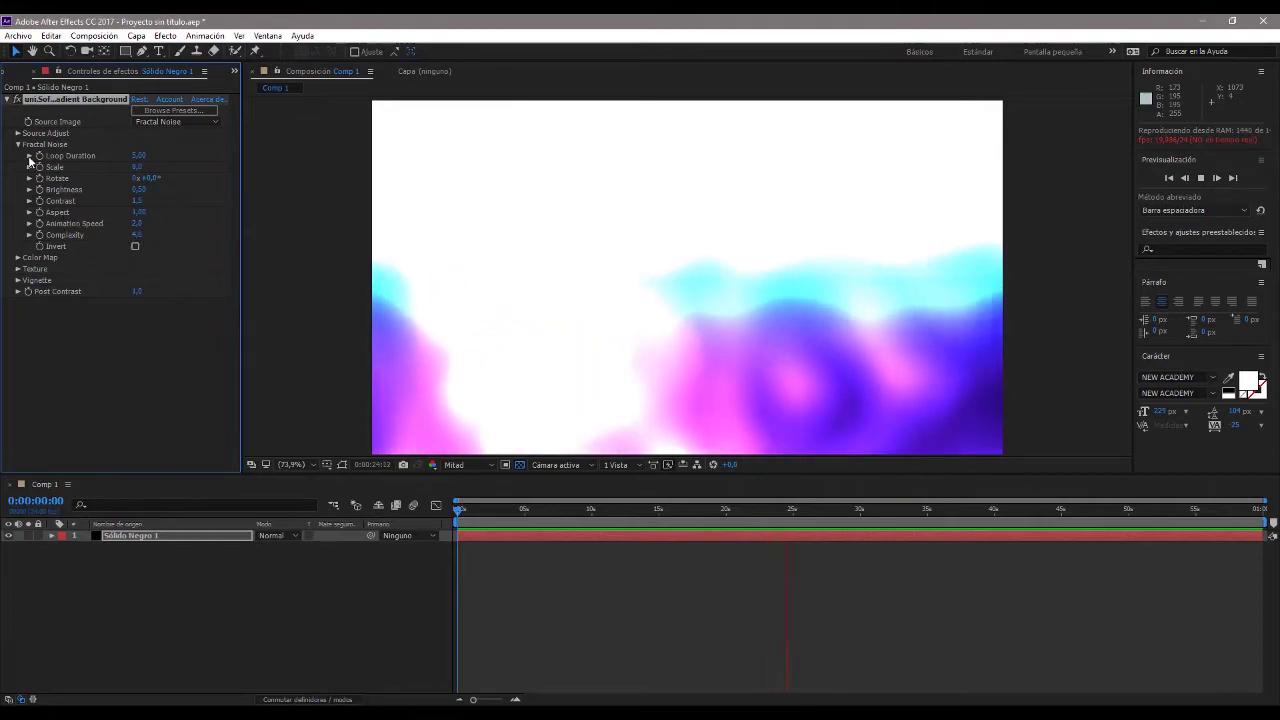
click(17, 144)
Set the Highlight color in the Color Map to a bright lime green
click(17, 155)
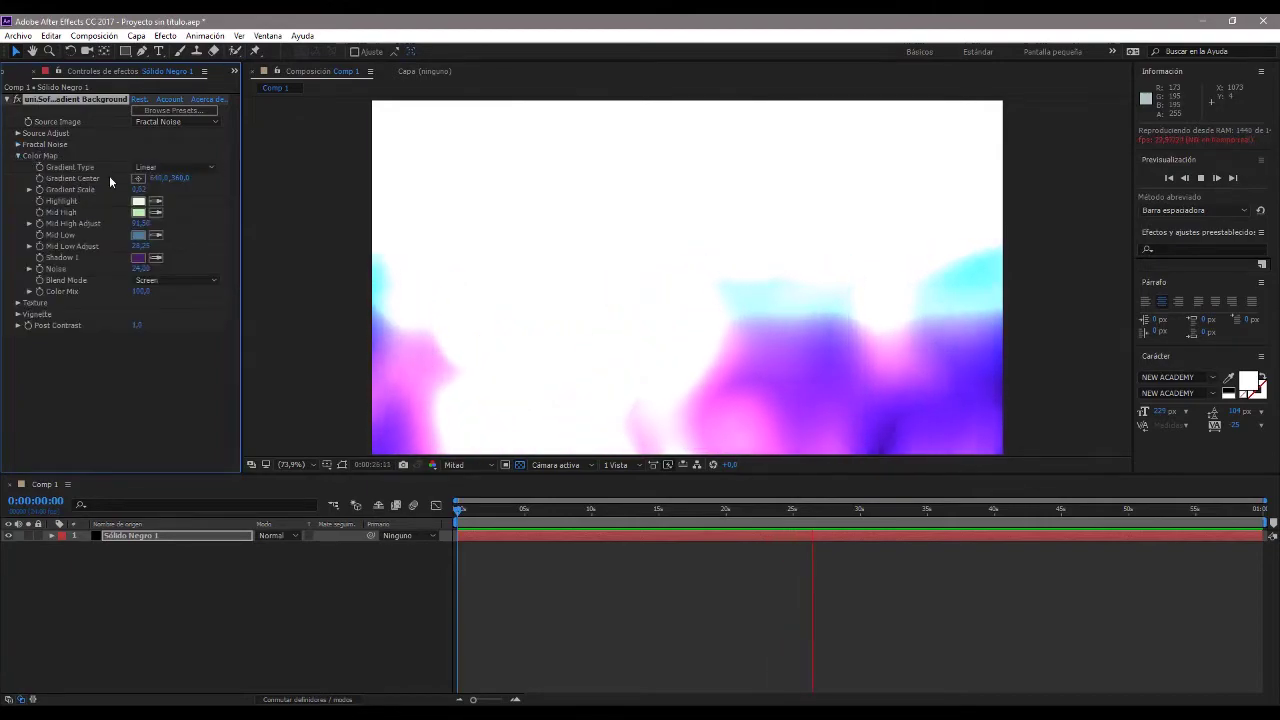
click(143, 203)
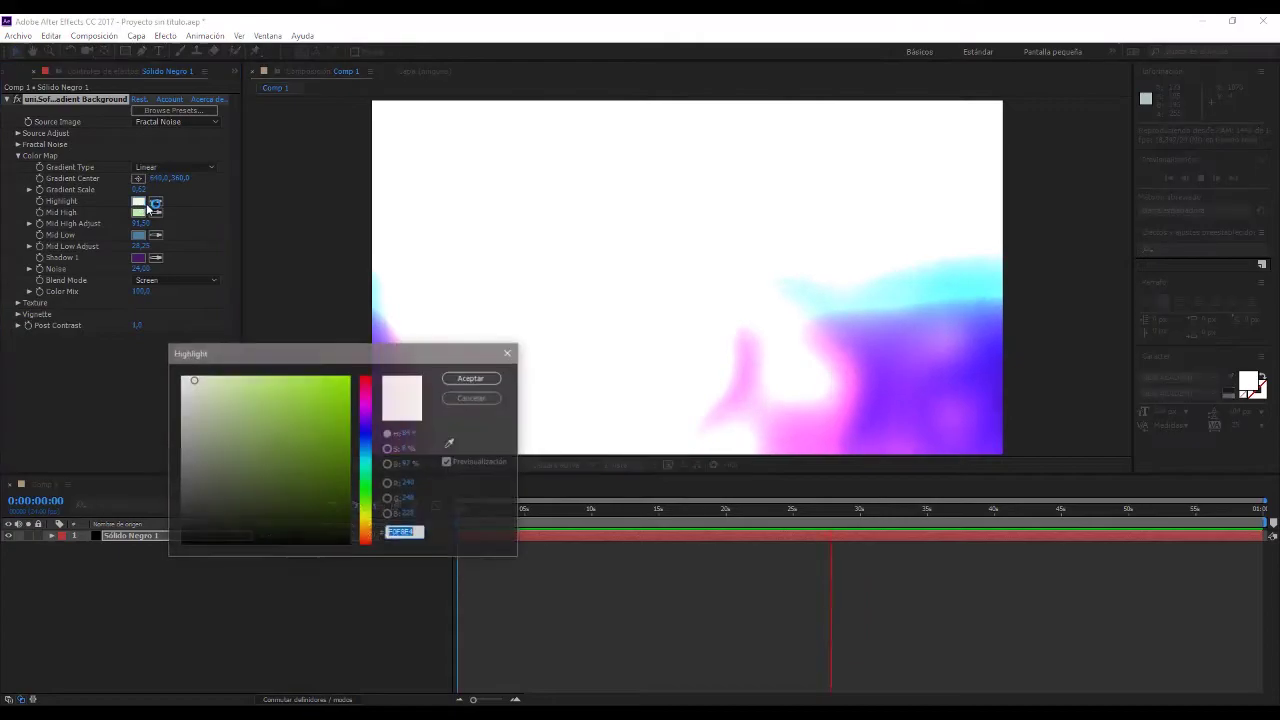
click(352, 414)
click(470, 378)
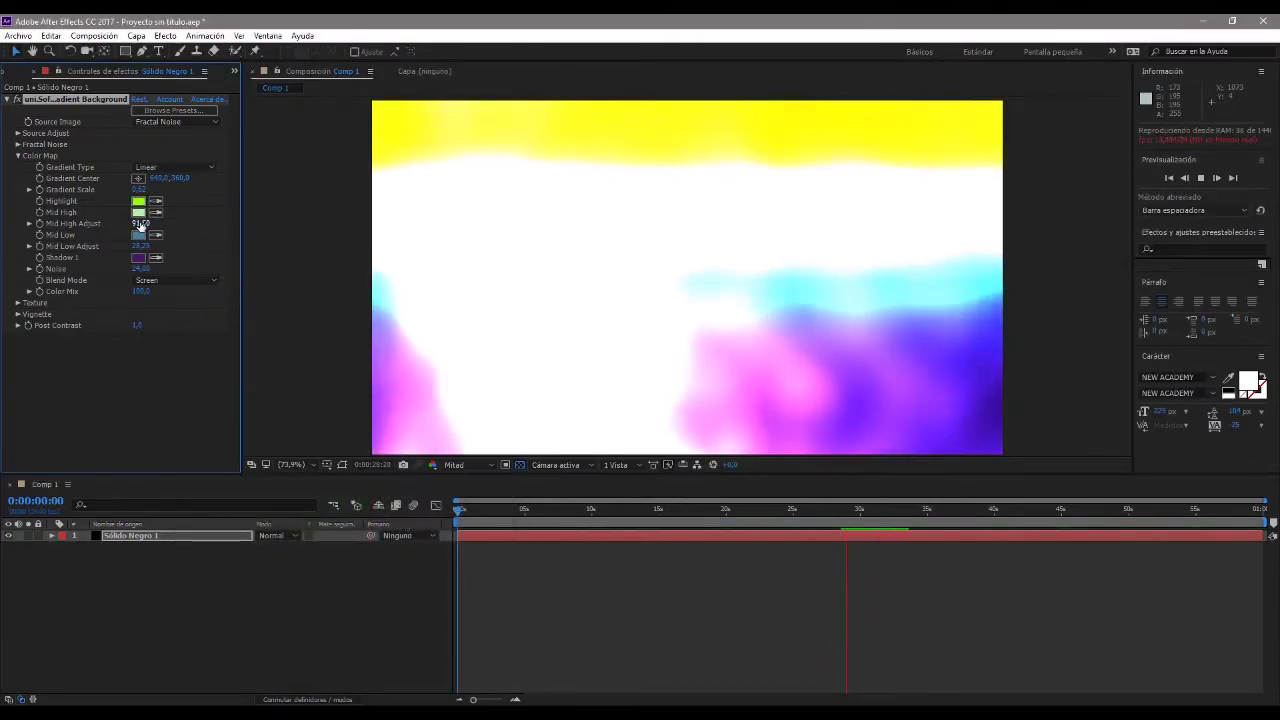
Set the Mid High color in the Color Map to turquoise
click(138, 212)
drag(359, 432, 359, 460)
click(313, 408)
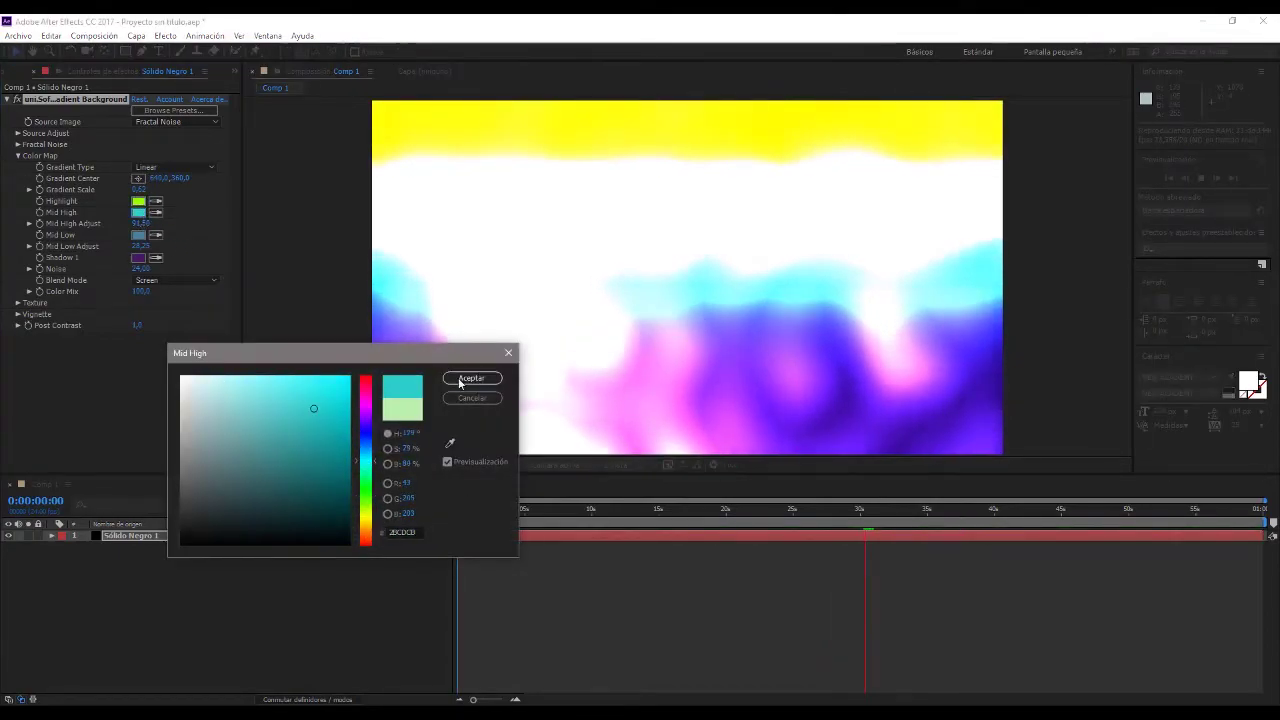
click(470, 378)
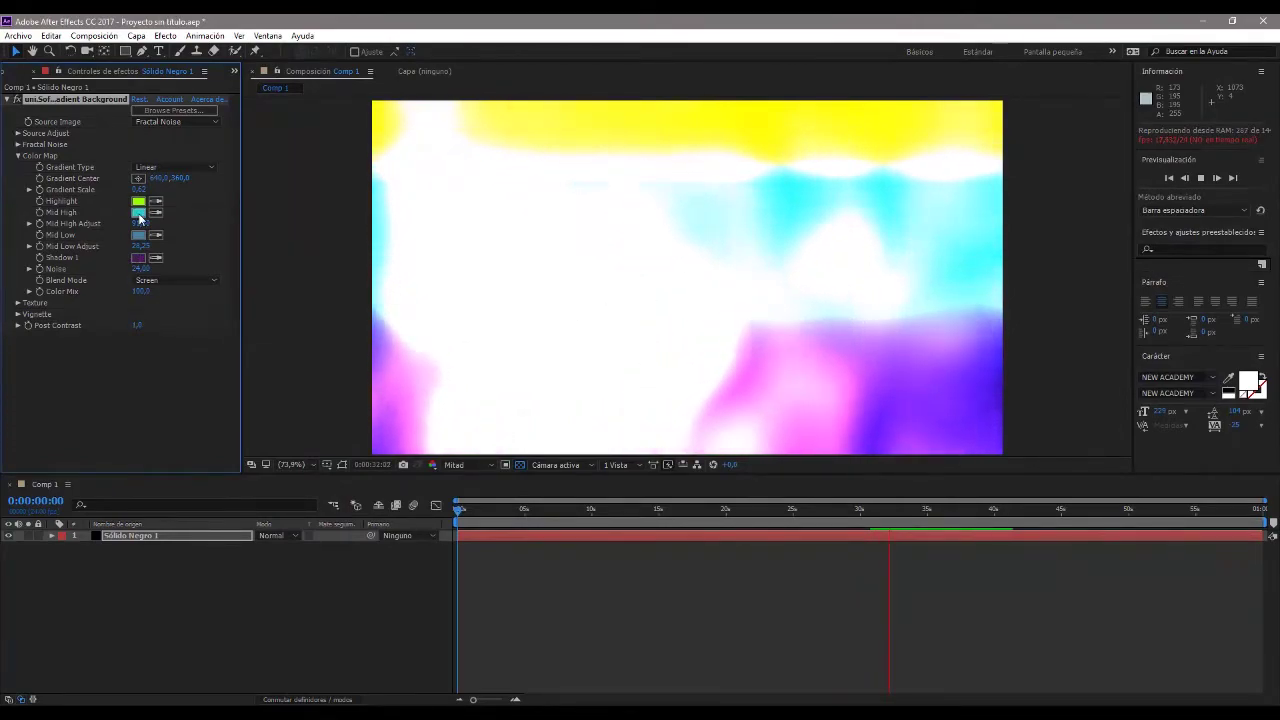
Set the gradient background's texture to Texture 4 and look through the available Texture Blend Mode options
click(17, 155)
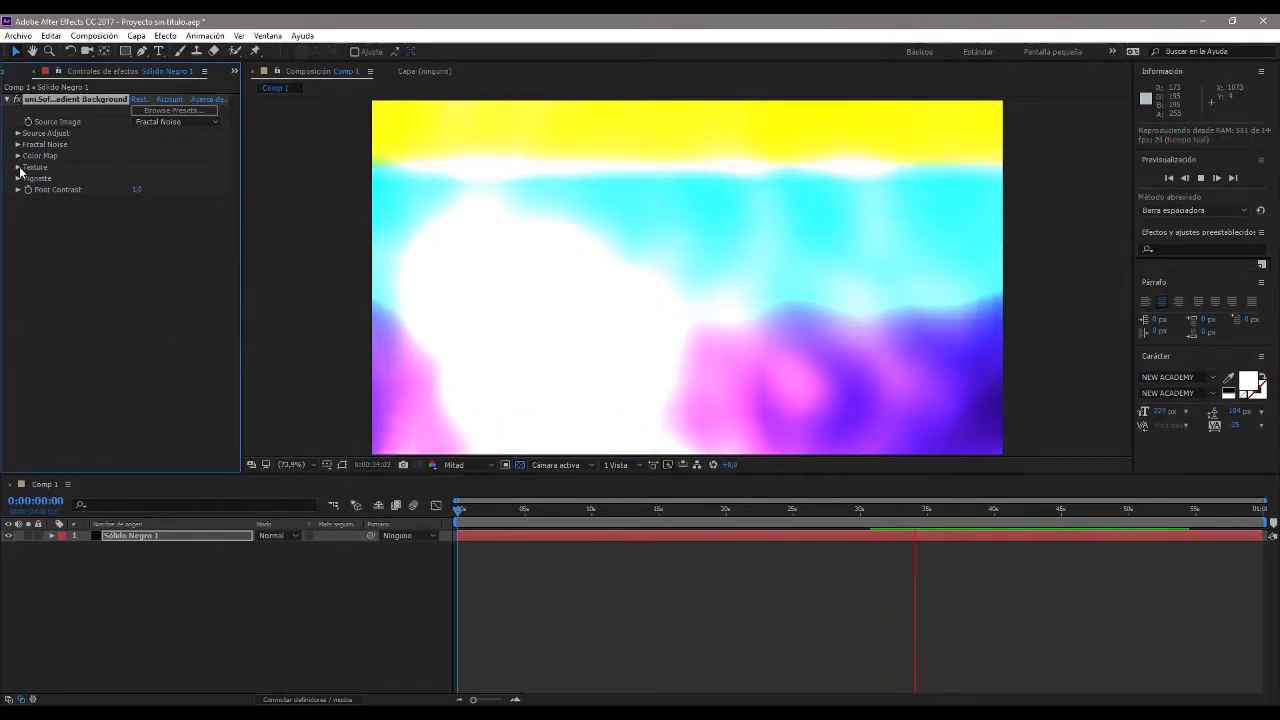
click(18, 167)
click(190, 178)
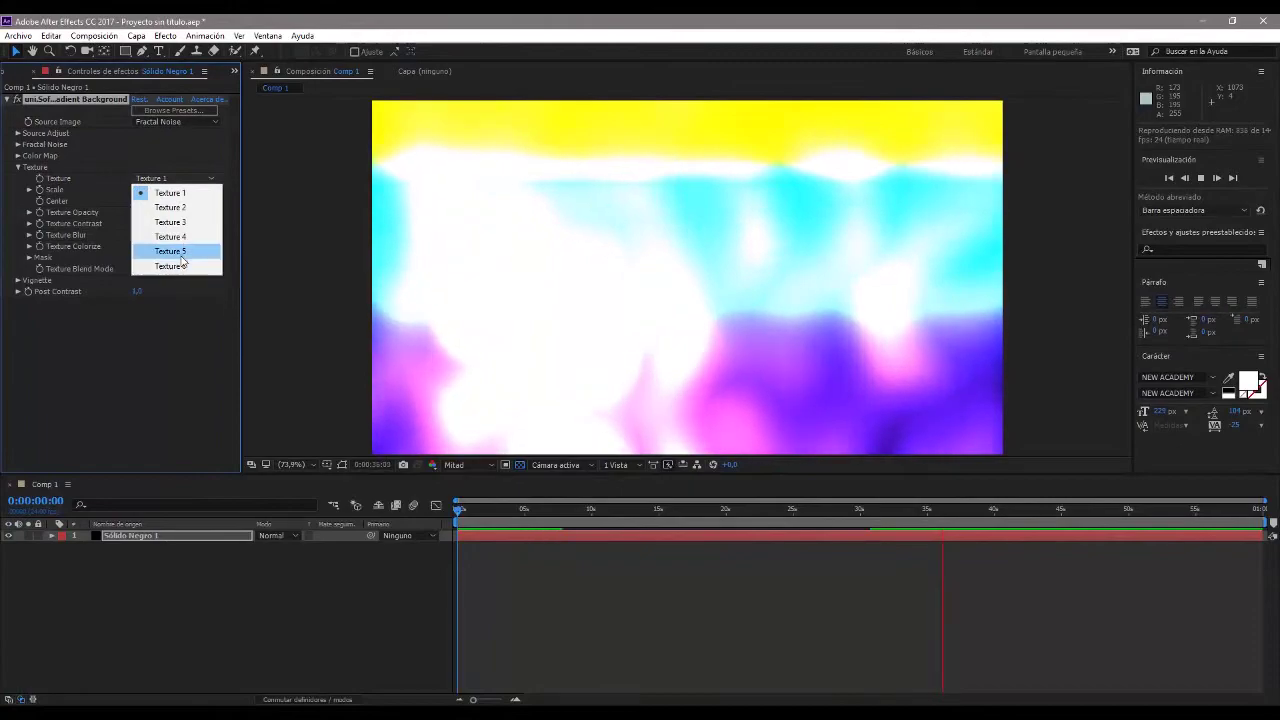
click(180, 251)
click(166, 177)
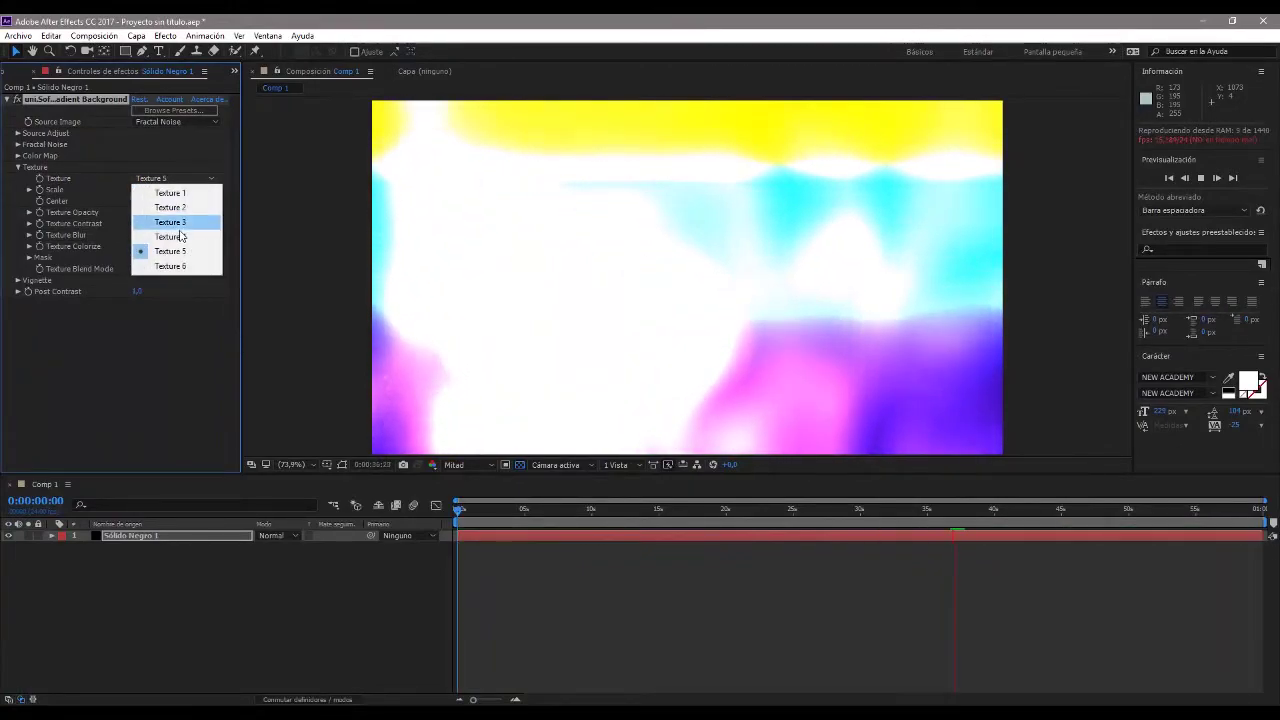
click(180, 236)
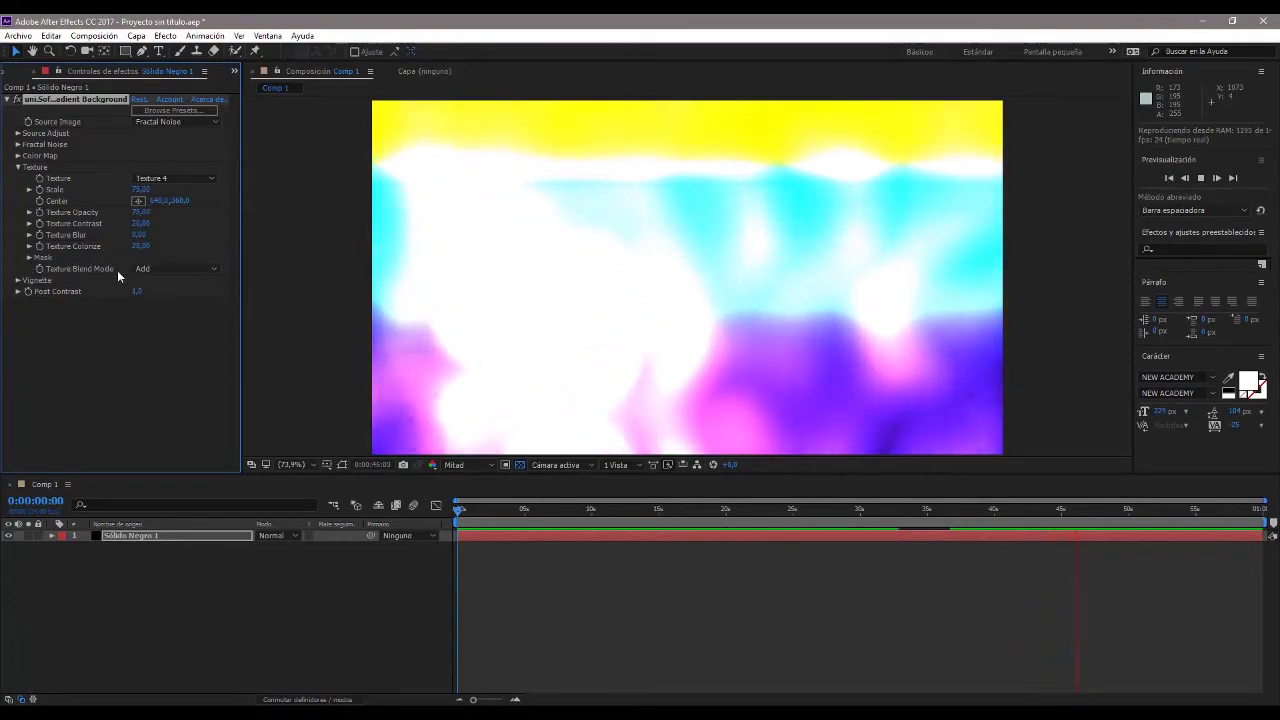
click(167, 266)
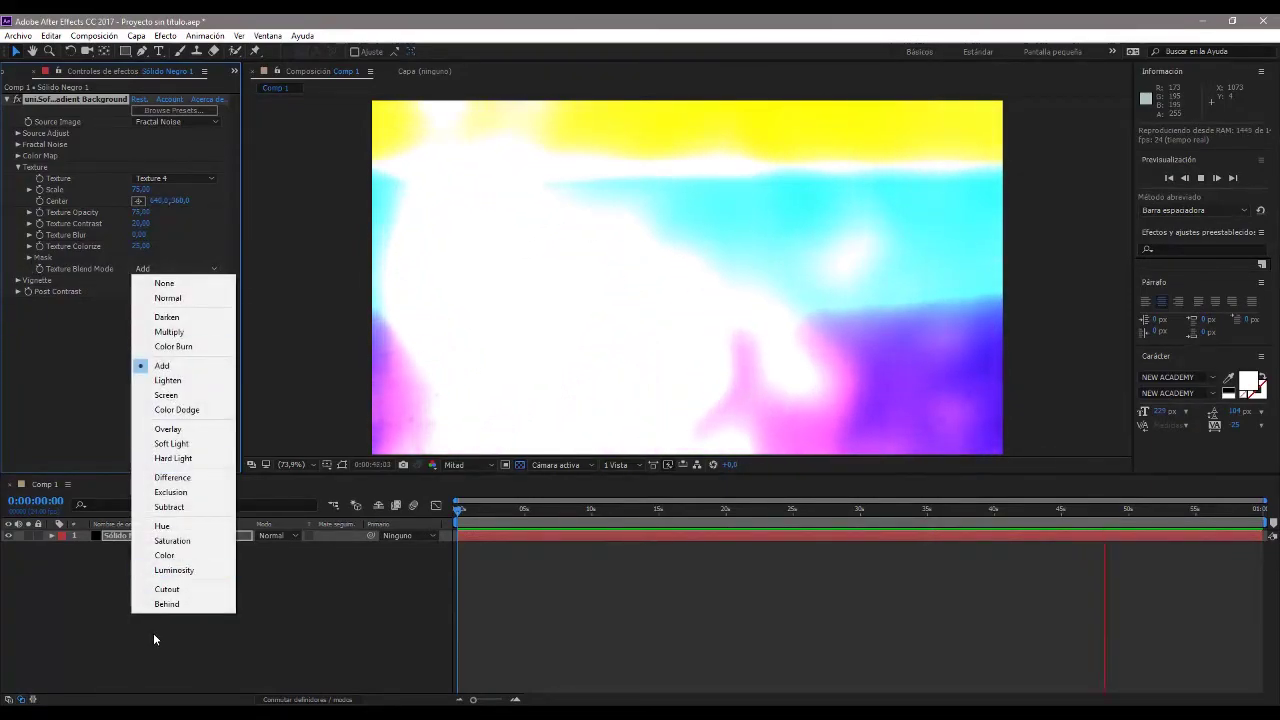
click(19, 318)
Set the vignette's Radius to 1,2 and Aspect to 0,0, and look through its blend mode options
click(18, 280)
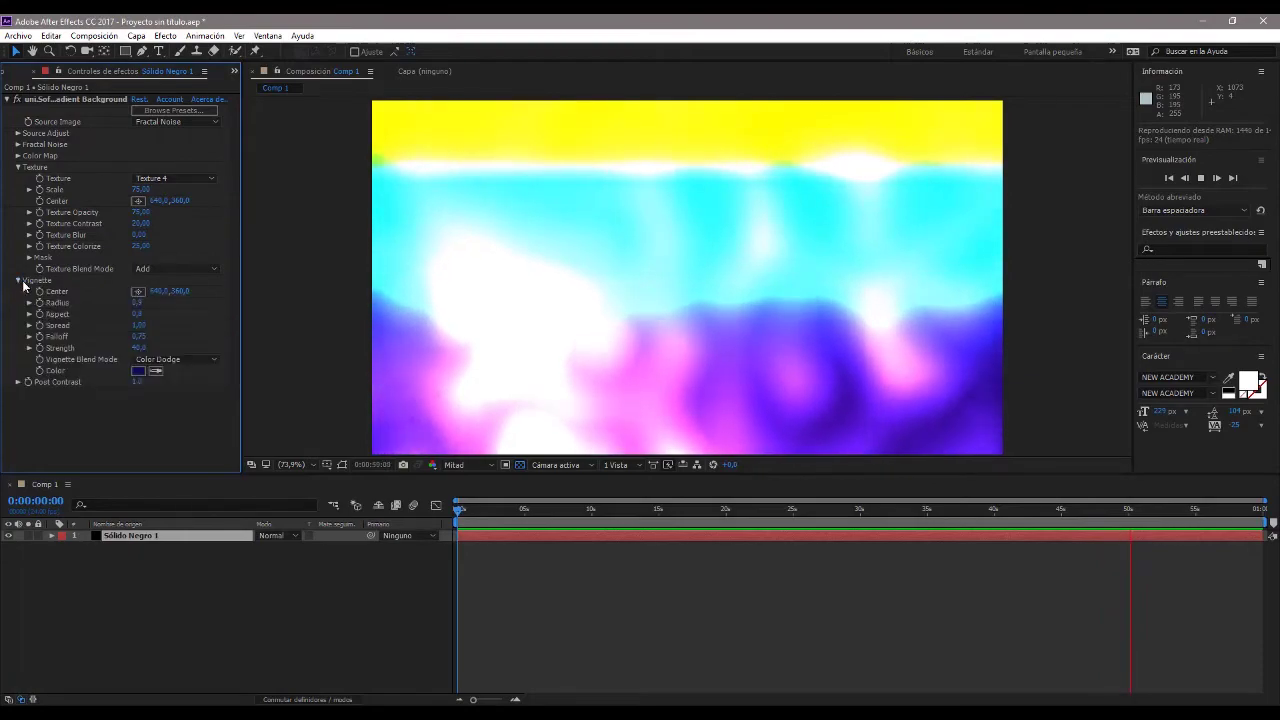
mouse_move(148, 302)
mouse_down()
mouse_move(198, 303)
mouse_move(167, 300)
mouse_move(186, 318)
mouse_move(151, 320)
mouse_up()
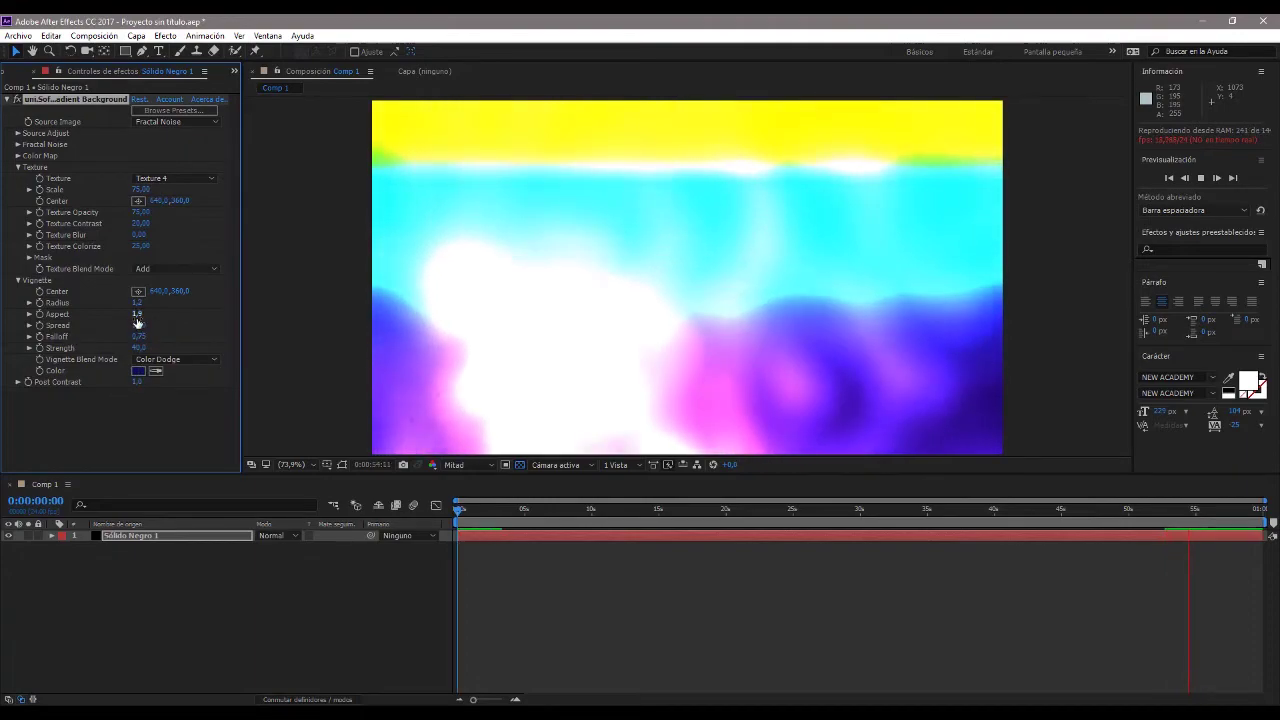
drag(137, 314, 156, 388)
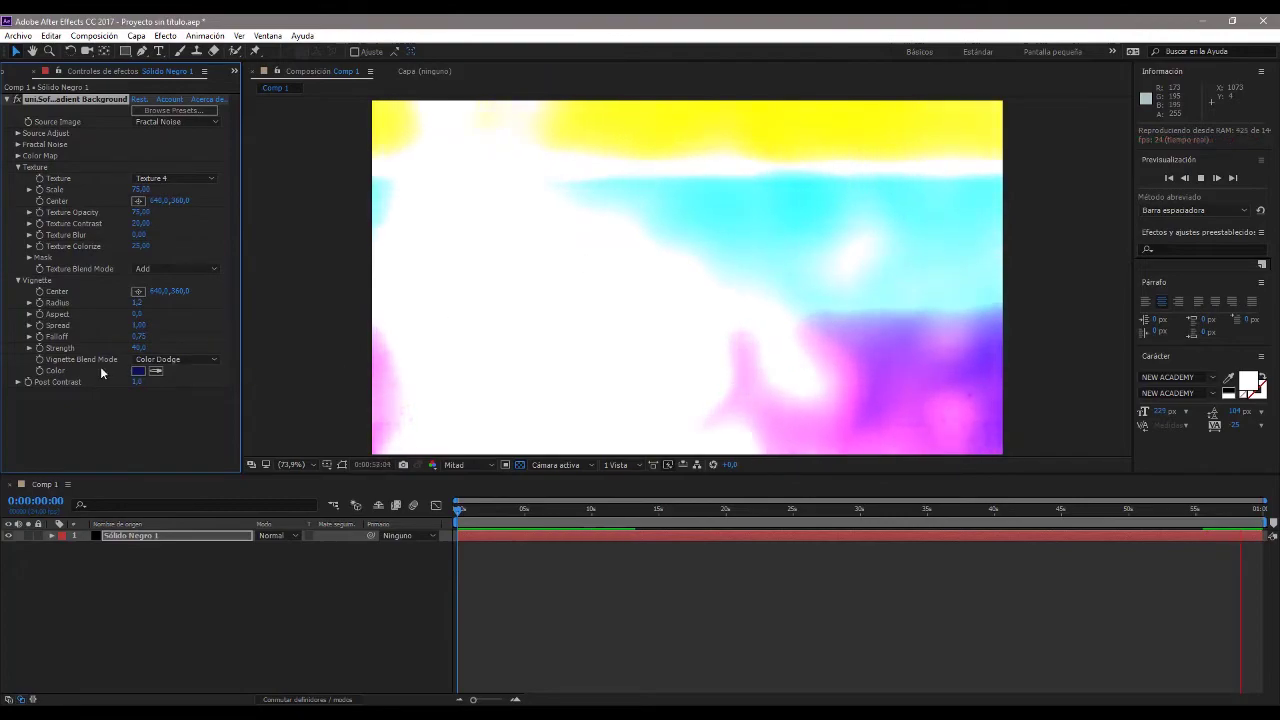
click(202, 361)
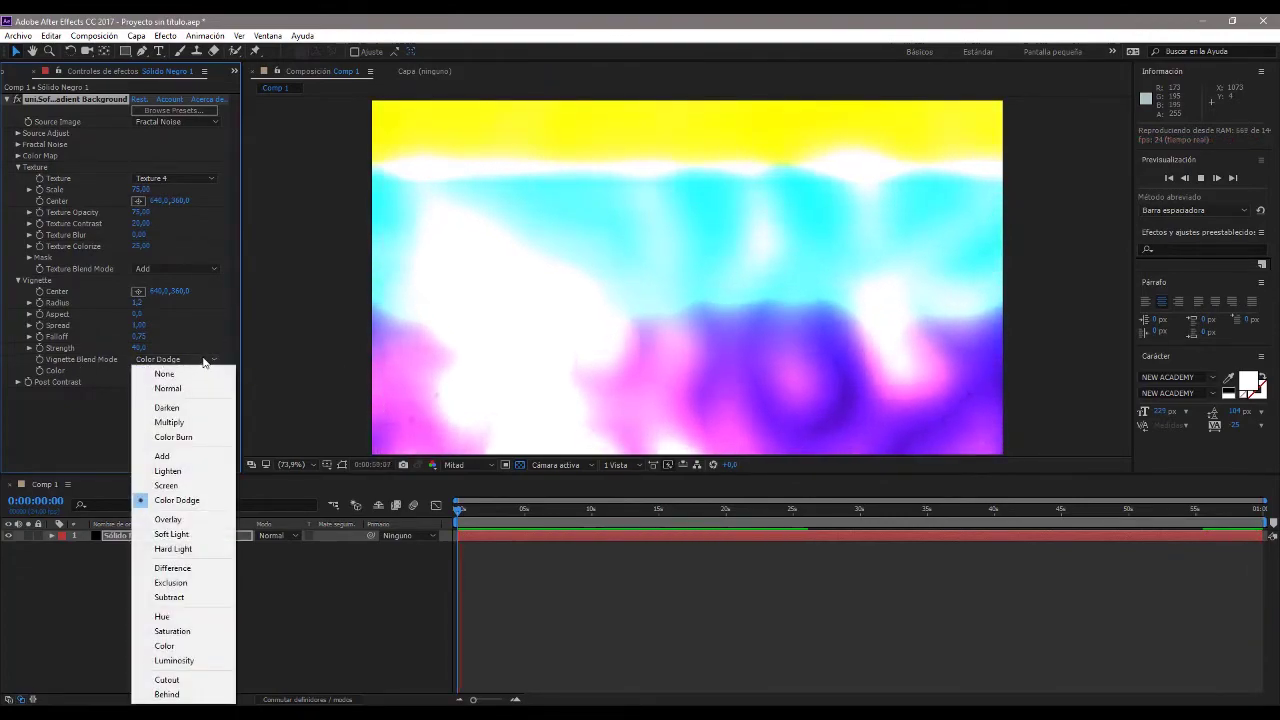
click(69, 401)
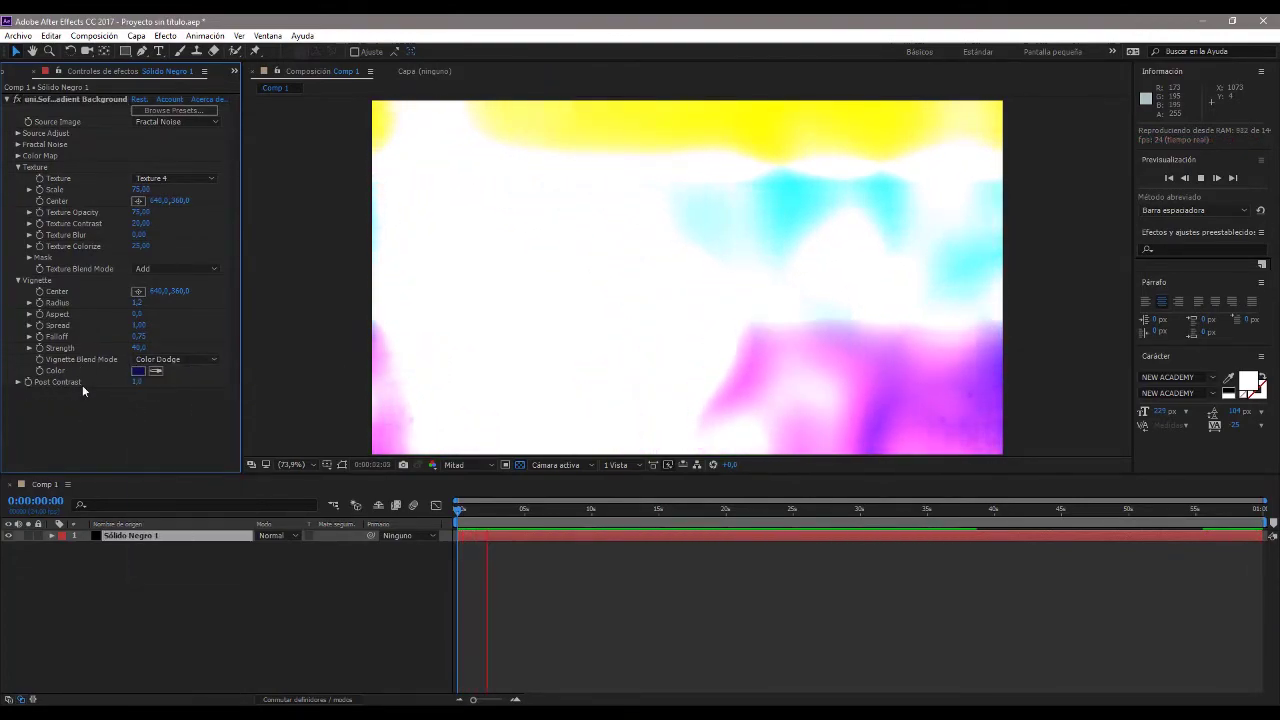